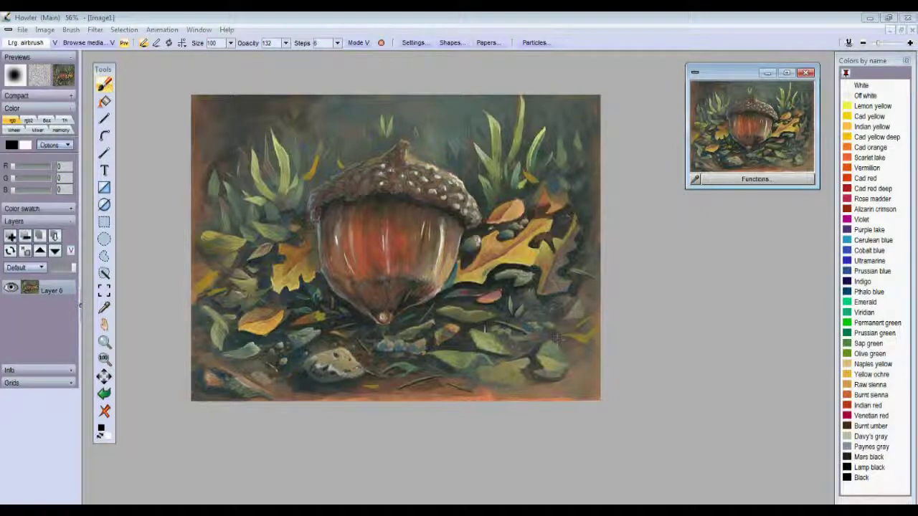
Step: Switch to the blank swap image and fill the whole canvas with Burnt sienna
{"action": "left_click", "coordinate": [648, 309]}
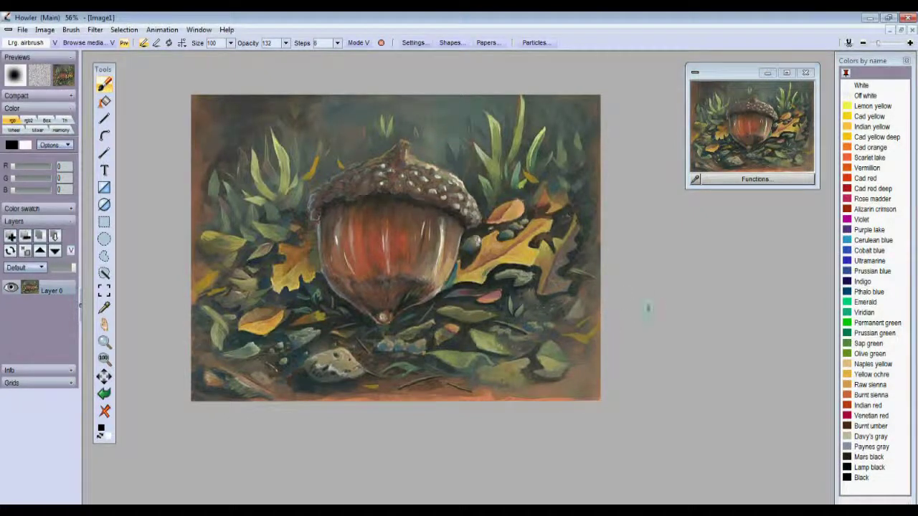
{"action": "key", "text": "j"}
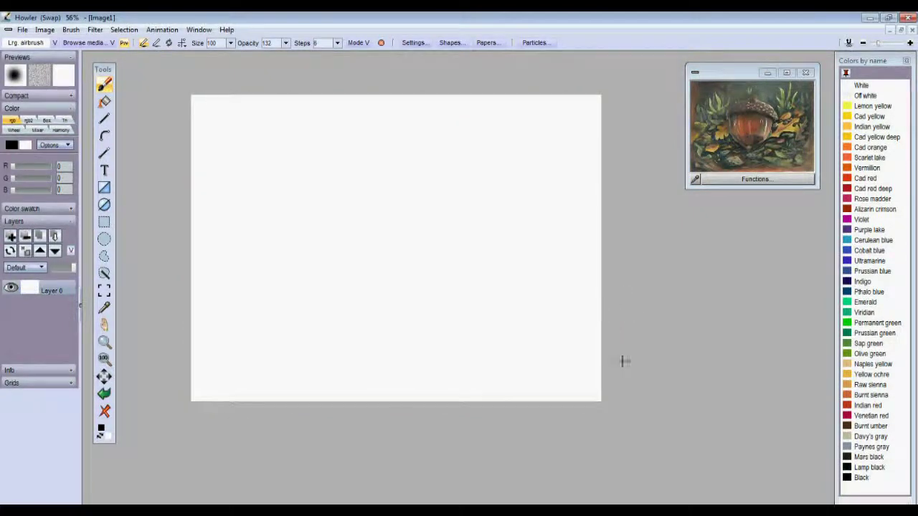
{"action": "left_click", "coordinate": [849, 396]}
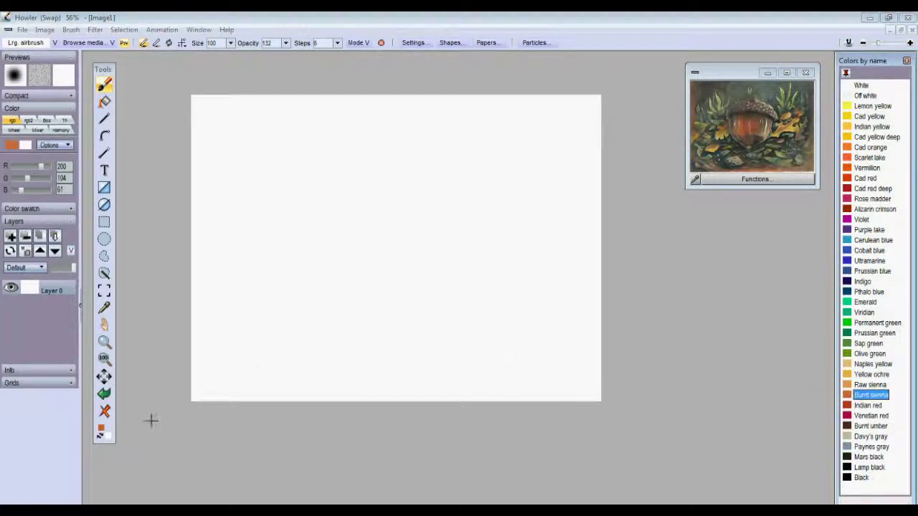
{"action": "left_click", "coordinate": [100, 438]}
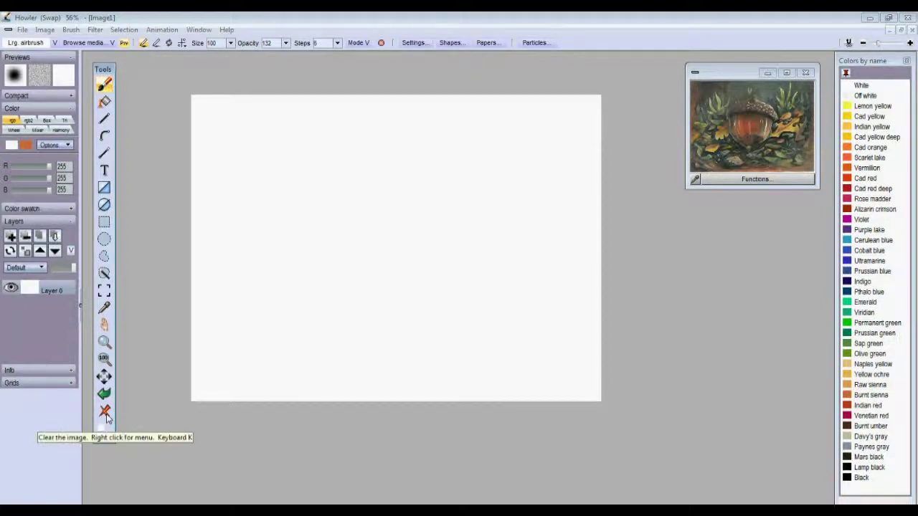
{"action": "left_click", "coordinate": [105, 412]}
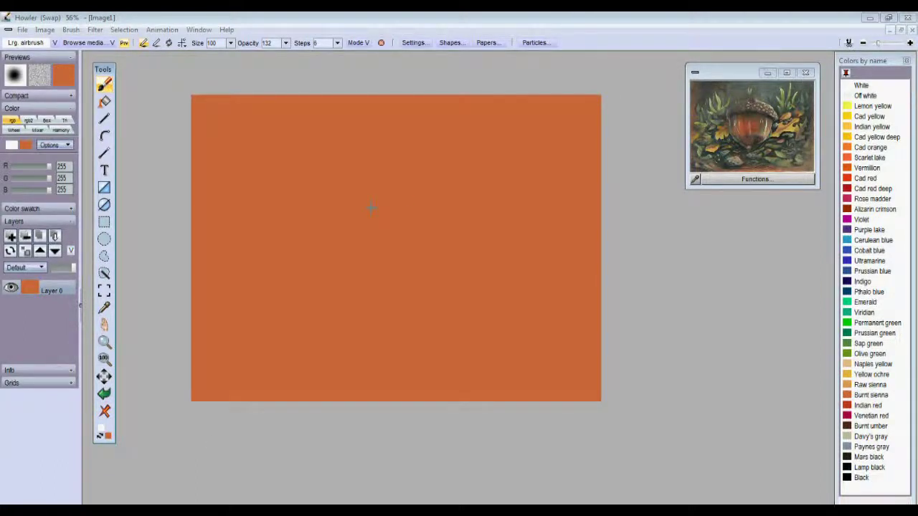
Step: Slightly lower the saturation of the Burnt sienna background using the Saturation adjustment
{"action": "left_click", "coordinate": [94, 30]}
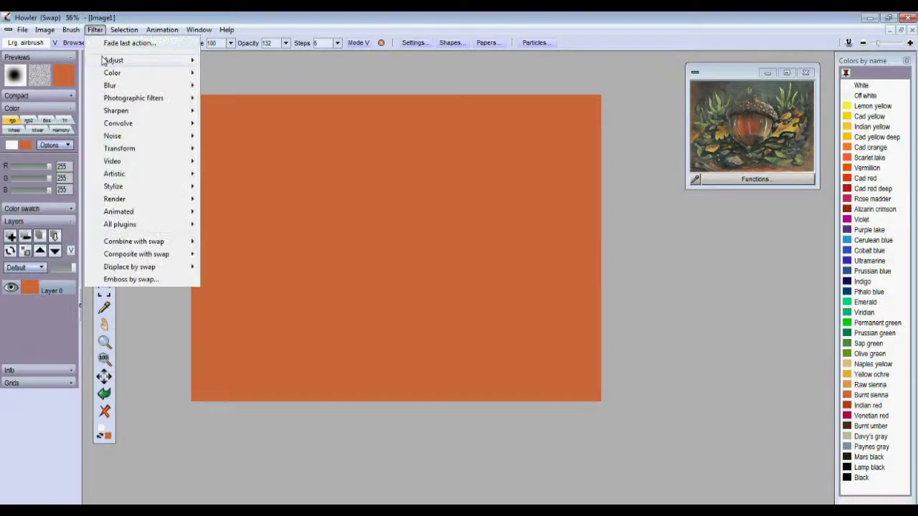
{"action": "mouse_move", "coordinate": [126, 62]}
{"action": "left_click", "coordinate": [236, 99]}
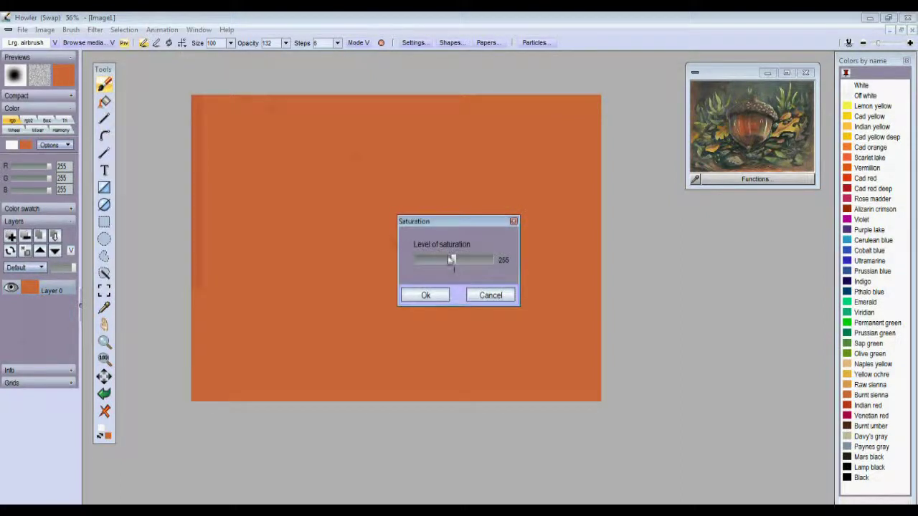
{"action": "left_click_drag", "start_coordinate": [452, 262], "coordinate": [449, 259]}
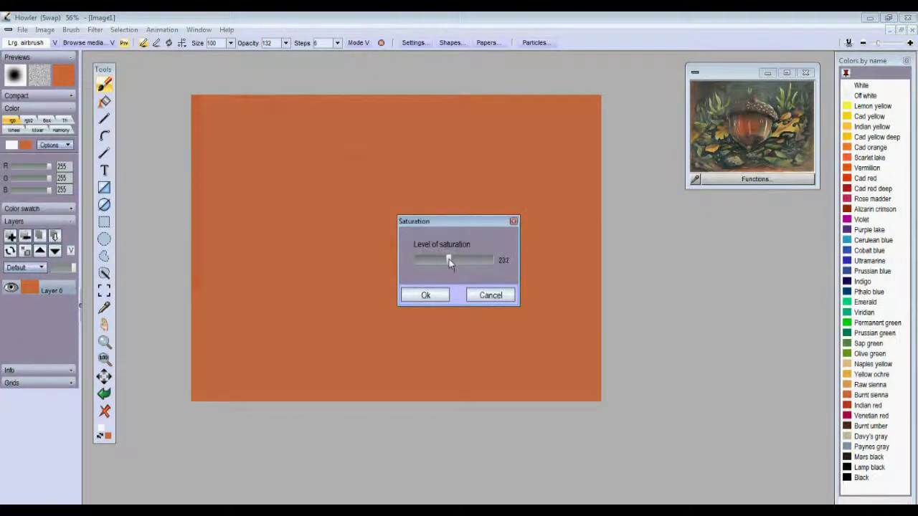
{"action": "left_click", "coordinate": [430, 294]}
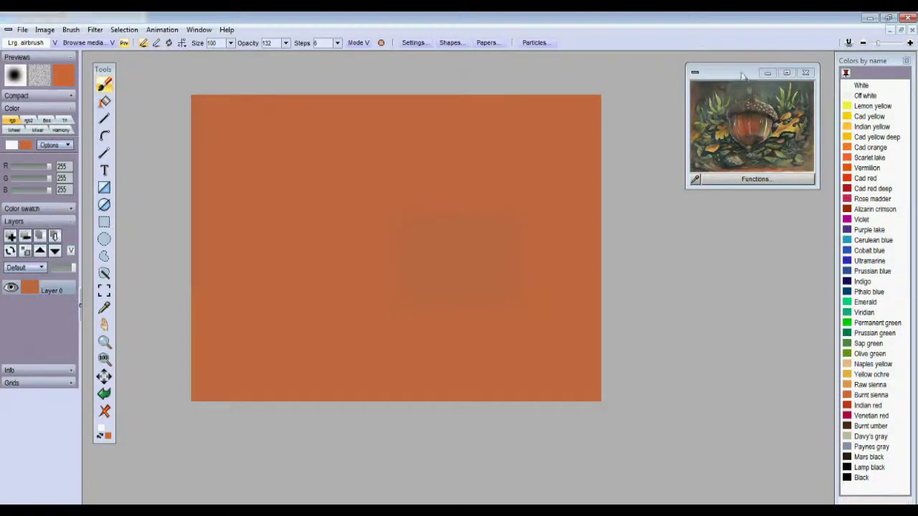
Step: Enlarge the acorn reference preview window and place it beside the canvas, clear of most of the painting area
{"action": "left_click_drag", "start_coordinate": [748, 75], "coordinate": [593, 76]}
{"action": "left_click_drag", "start_coordinate": [660, 185], "coordinate": [752, 248]}
{"action": "left_click_drag", "start_coordinate": [635, 75], "coordinate": [750, 66]}
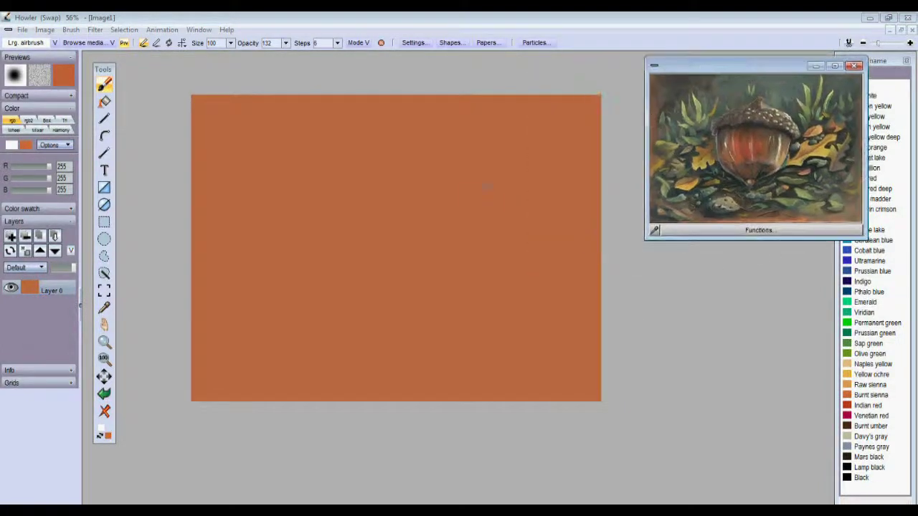
Step: Frame the whole canvas at a larger zoom beside the reference and choose the Pen03 brush
{"action": "left_click", "coordinate": [104, 360]}
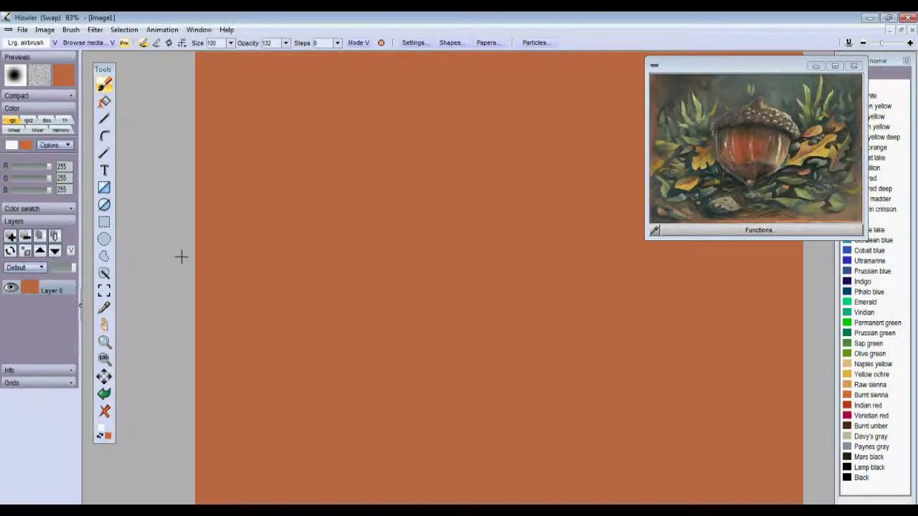
{"action": "scroll", "coordinate": [180, 258], "scroll_direction": "down", "scroll_amount": 1}
{"action": "scroll", "coordinate": [184, 261], "scroll_direction": "up", "scroll_amount": 1}
{"action": "left_click_drag", "start_coordinate": [419, 297], "coordinate": [342, 302]}
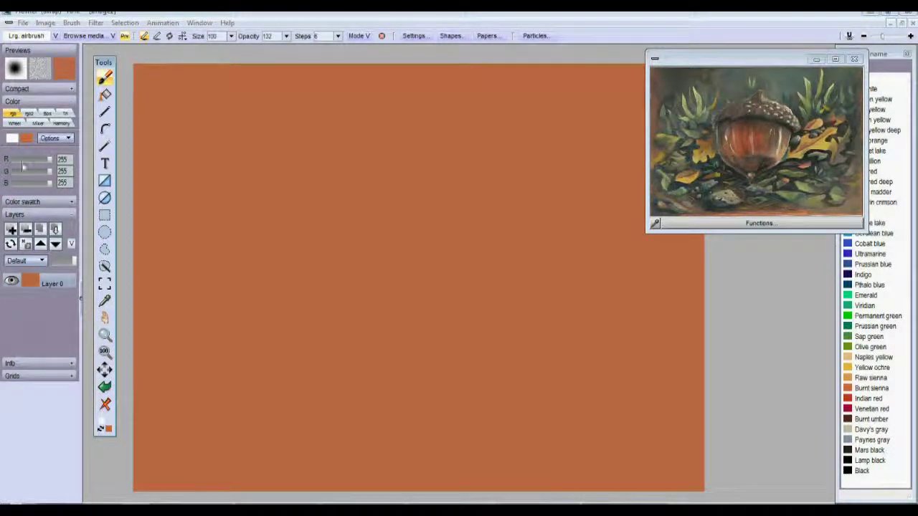
{"action": "left_click", "coordinate": [84, 36]}
{"action": "left_click", "coordinate": [287, 244]}
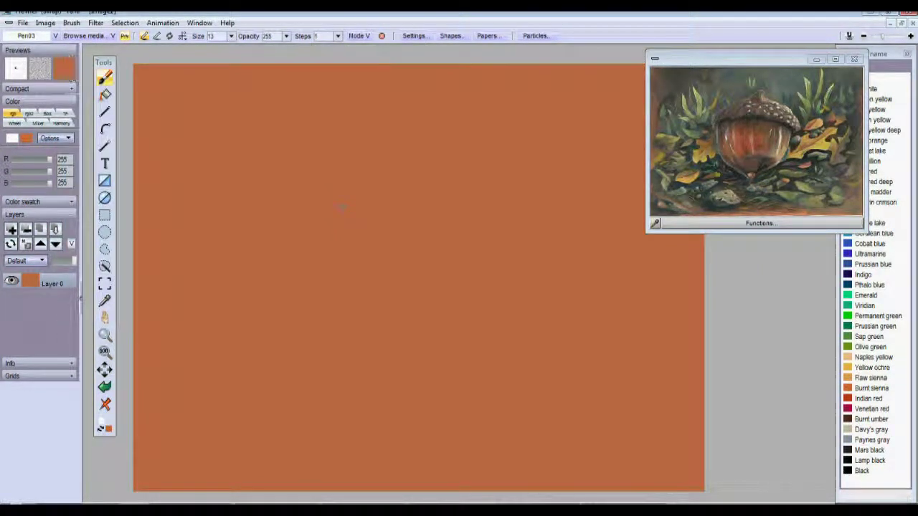
{"action": "left_click_drag", "start_coordinate": [316, 251], "coordinate": [330, 308]}
{"action": "key", "text": "ctrl+z"}
{"action": "key", "text": "ctrl+z"}
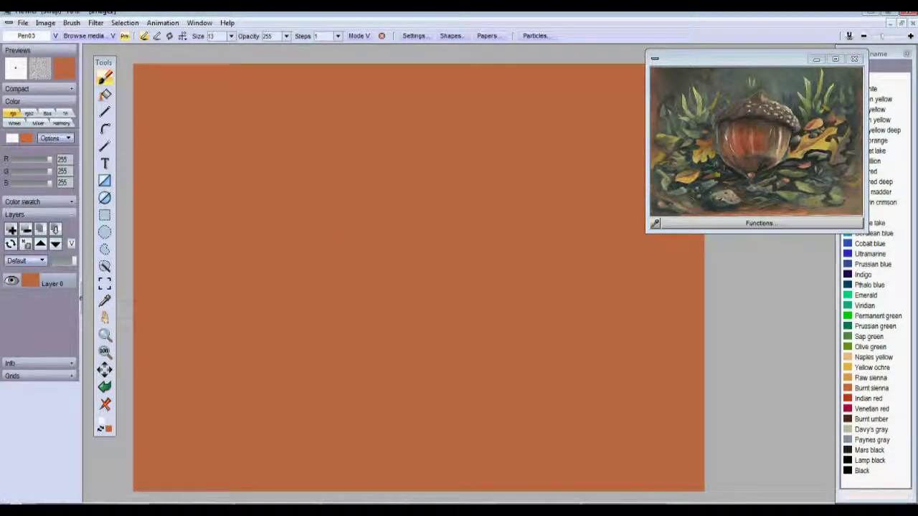
Step: Set the pen size to 52, enable the second pen-pressure option, and try a curved test stroke, undoing it
{"action": "left_click", "coordinate": [231, 37]}
{"action": "left_click_drag", "start_coordinate": [219, 51], "coordinate": [210, 49]}
{"action": "left_click", "coordinate": [157, 36]}
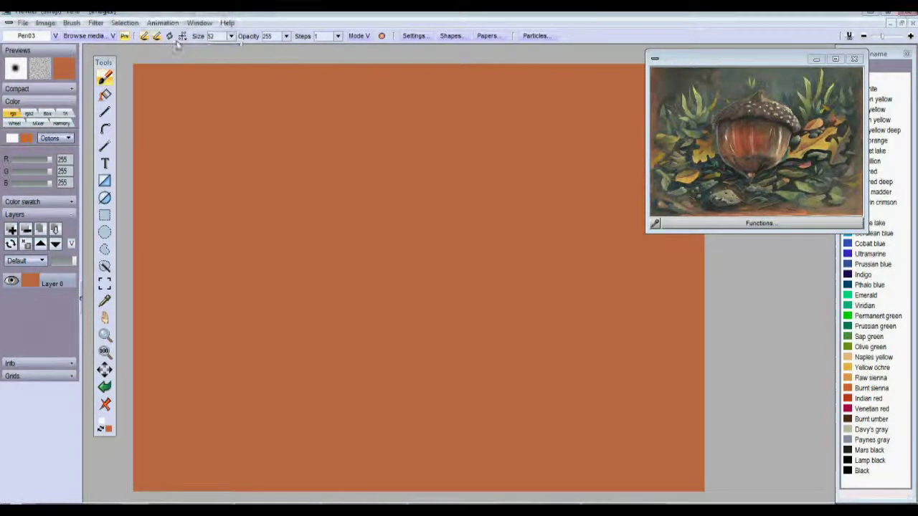
{"action": "mouse_move", "coordinate": [294, 185]}
{"action": "left_mouse_down"}
{"action": "mouse_move", "coordinate": [284, 294]}
{"action": "mouse_move", "coordinate": [309, 345]}
{"action": "left_mouse_up"}
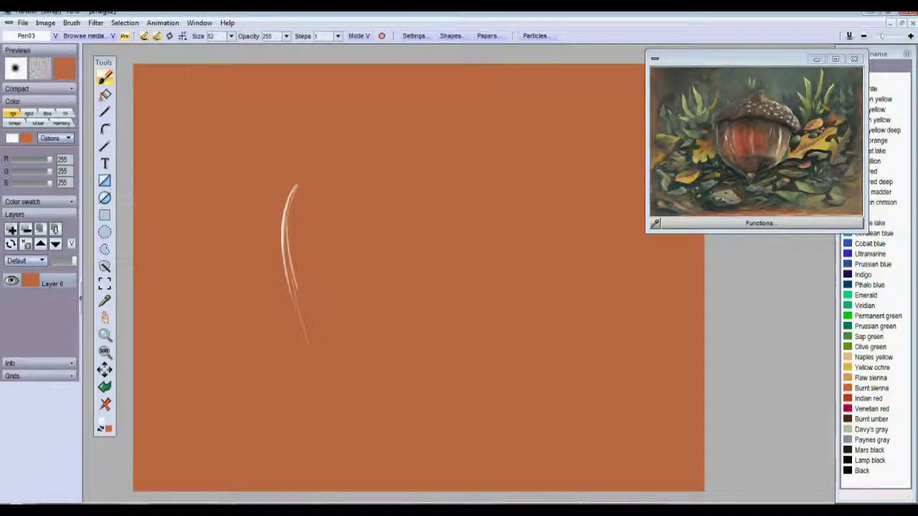
{"action": "key", "text": "ctrl+z"}
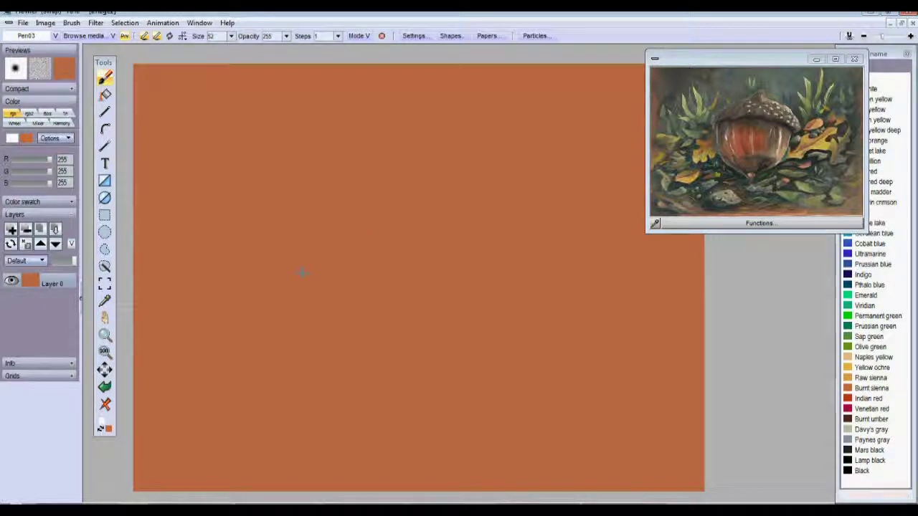
Step: Sketch the acorn's rounded outline in loose white curved strokes around the centre of the canvas
{"action": "left_click_drag", "start_coordinate": [332, 251], "coordinate": [351, 290]}
{"action": "left_click_drag", "start_coordinate": [329, 232], "coordinate": [367, 317]}
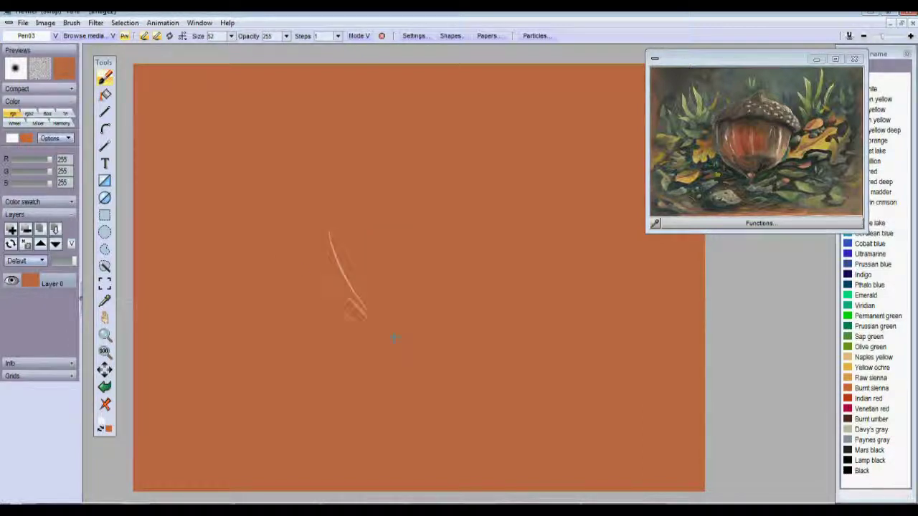
{"action": "left_click_drag", "start_coordinate": [336, 279], "coordinate": [384, 332]}
{"action": "left_click_drag", "start_coordinate": [330, 208], "coordinate": [351, 314]}
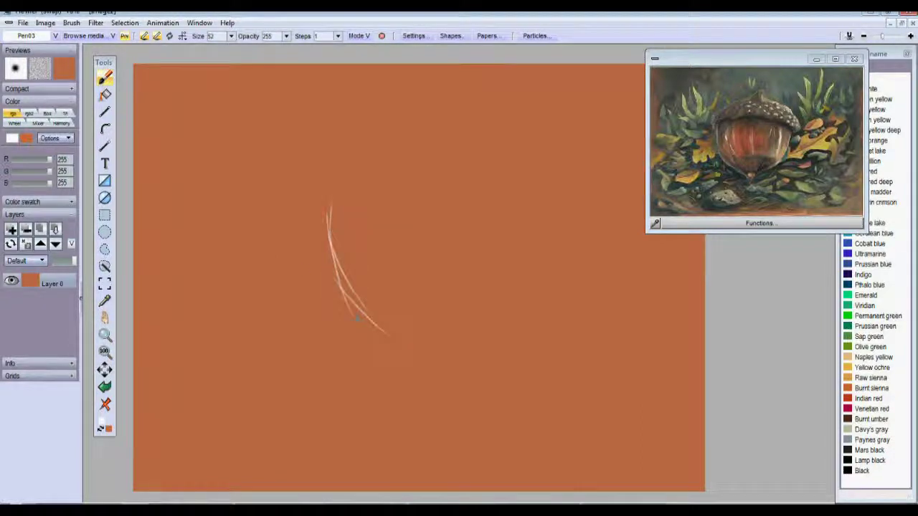
{"action": "mouse_move", "coordinate": [348, 164]}
{"action": "left_mouse_down"}
{"action": "mouse_move", "coordinate": [409, 116]}
{"action": "mouse_move", "coordinate": [386, 129]}
{"action": "mouse_move", "coordinate": [459, 111]}
{"action": "left_mouse_up"}
{"action": "left_click_drag", "start_coordinate": [560, 188], "coordinate": [569, 280]}
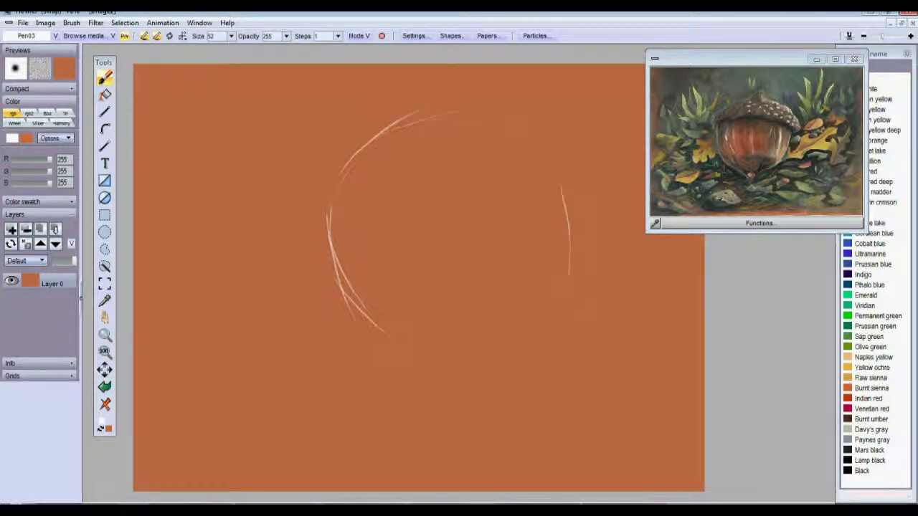
{"action": "left_click_drag", "start_coordinate": [542, 325], "coordinate": [498, 366]}
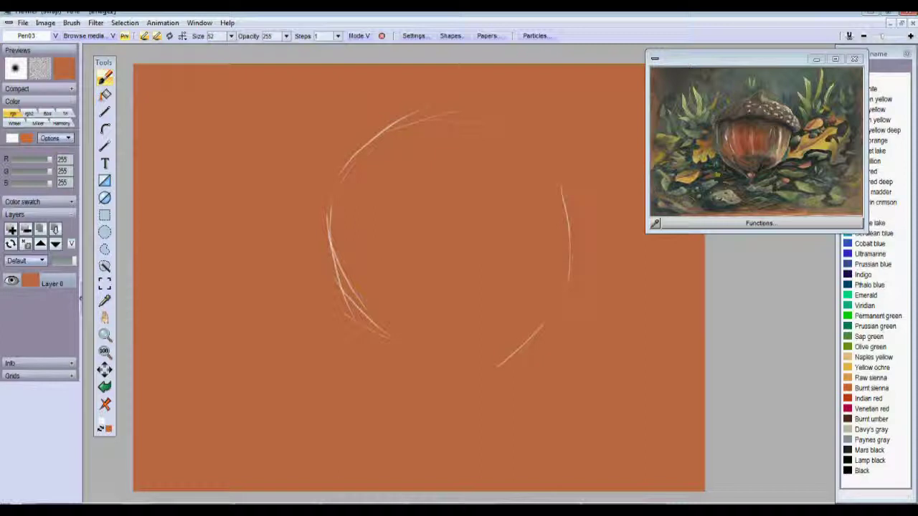
{"action": "mouse_move", "coordinate": [346, 314]}
{"action": "left_mouse_down"}
{"action": "mouse_move", "coordinate": [453, 363]}
{"action": "mouse_move", "coordinate": [559, 313]}
{"action": "left_mouse_up"}
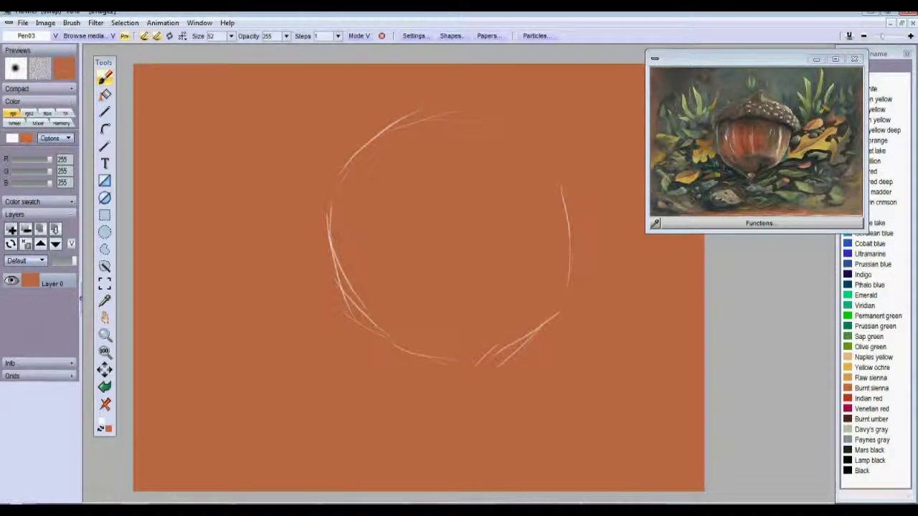
Step: Sketch a bright white vertical highlight on the upper left of the acorn's body
{"action": "left_click_drag", "start_coordinate": [368, 191], "coordinate": [376, 245]}
{"action": "left_click_drag", "start_coordinate": [370, 206], "coordinate": [398, 301]}
{"action": "mouse_move", "coordinate": [381, 260]}
{"action": "left_mouse_down"}
{"action": "mouse_move", "coordinate": [373, 211]}
{"action": "mouse_move", "coordinate": [385, 204]}
{"action": "mouse_move", "coordinate": [357, 208]}
{"action": "left_mouse_up"}
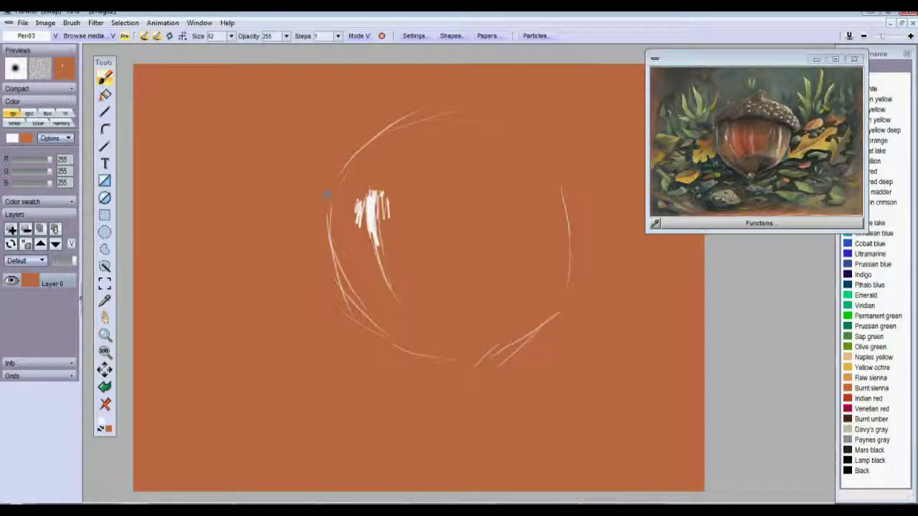
Step: Sketch the acorn cap with its lower rim across the body and an overhanging outer edge on both sides
{"action": "left_click_drag", "start_coordinate": [404, 179], "coordinate": [485, 166]}
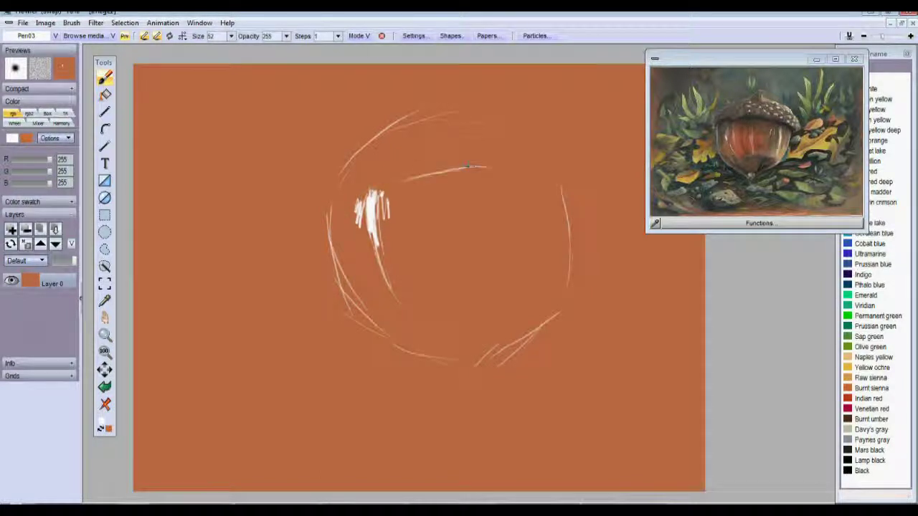
{"action": "left_click_drag", "start_coordinate": [553, 164], "coordinate": [571, 173]}
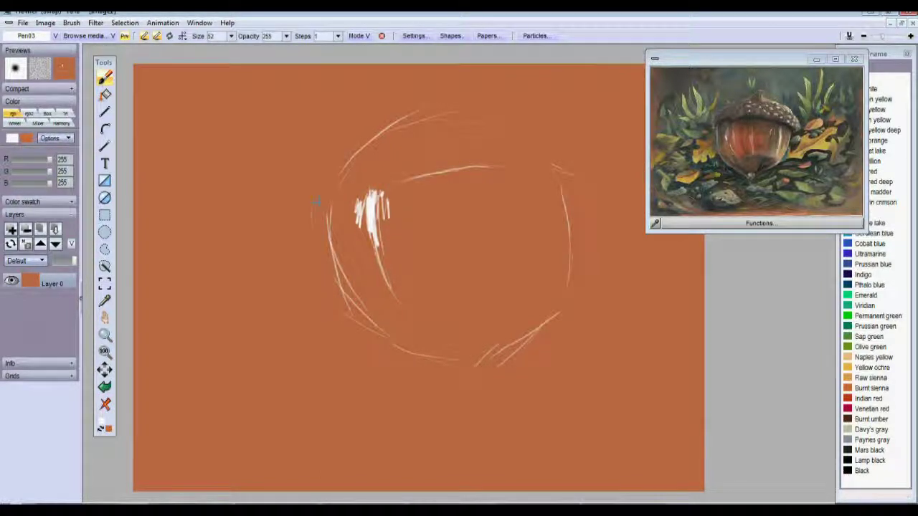
{"action": "mouse_move", "coordinate": [318, 189]}
{"action": "left_mouse_down"}
{"action": "mouse_move", "coordinate": [307, 215]}
{"action": "mouse_move", "coordinate": [316, 214]}
{"action": "mouse_move", "coordinate": [331, 269]}
{"action": "left_mouse_up"}
{"action": "mouse_move", "coordinate": [298, 239]}
{"action": "left_mouse_down"}
{"action": "mouse_move", "coordinate": [405, 115]}
{"action": "mouse_move", "coordinate": [547, 132]}
{"action": "mouse_move", "coordinate": [565, 181]}
{"action": "left_mouse_up"}
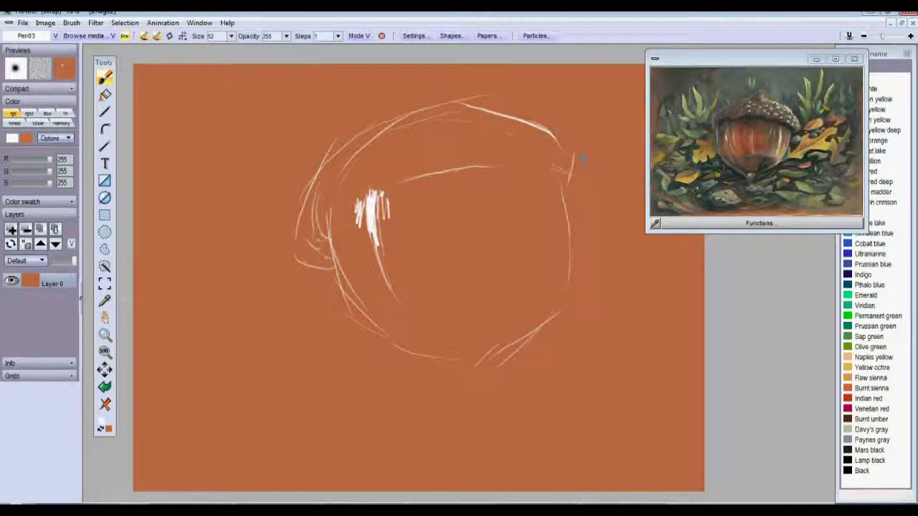
Step: Sketch a large leaf's outline and midrib to the lower left of the acorn, undoing the stray curled stroke
{"action": "left_click_drag", "start_coordinate": [315, 291], "coordinate": [239, 309]}
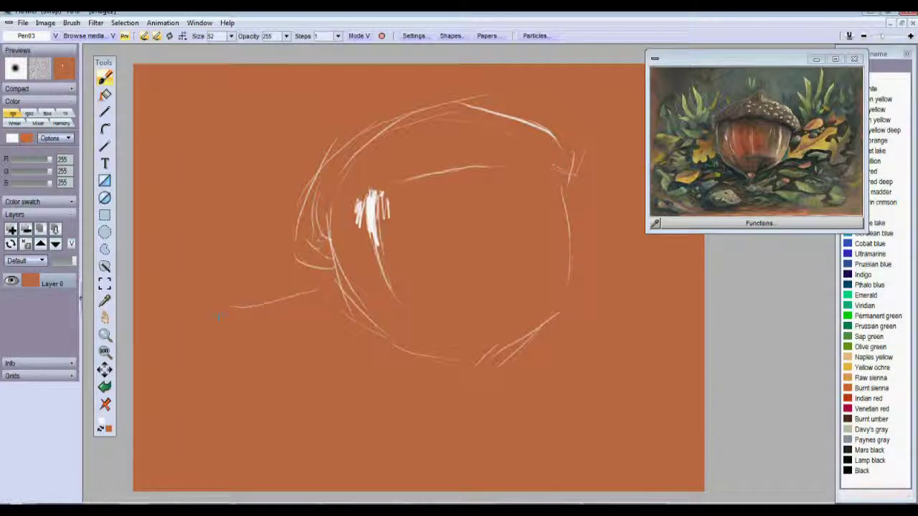
{"action": "mouse_move", "coordinate": [201, 333]}
{"action": "left_mouse_down"}
{"action": "mouse_move", "coordinate": [156, 439]}
{"action": "mouse_move", "coordinate": [298, 407]}
{"action": "left_mouse_up"}
{"action": "left_click_drag", "start_coordinate": [208, 324], "coordinate": [203, 367]}
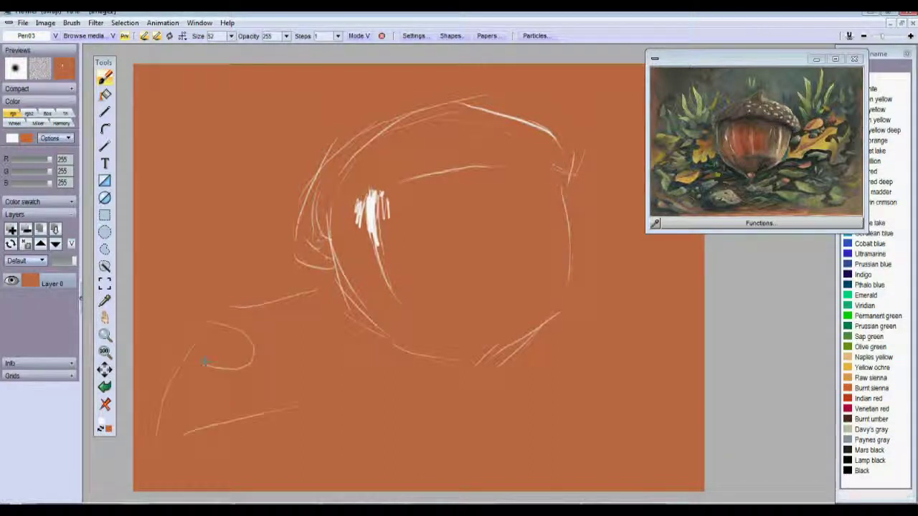
{"action": "key", "text": "ctrl+z"}
{"action": "left_click_drag", "start_coordinate": [152, 440], "coordinate": [283, 345]}
Step: Close the left leaf's edge near the acorn and add curved lobe notches along its lower side
{"action": "left_click_drag", "start_coordinate": [374, 343], "coordinate": [330, 388]}
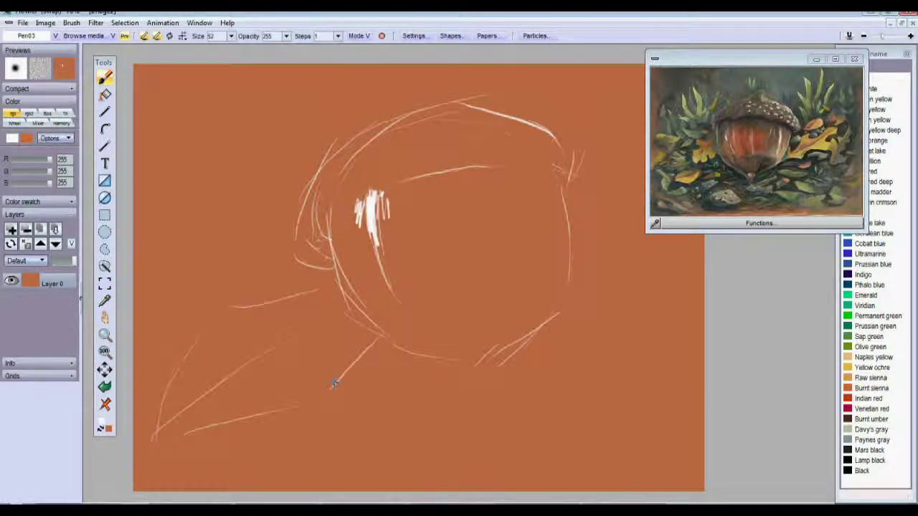
{"action": "left_click_drag", "start_coordinate": [329, 347], "coordinate": [337, 378]}
{"action": "left_click_drag", "start_coordinate": [244, 404], "coordinate": [287, 387]}
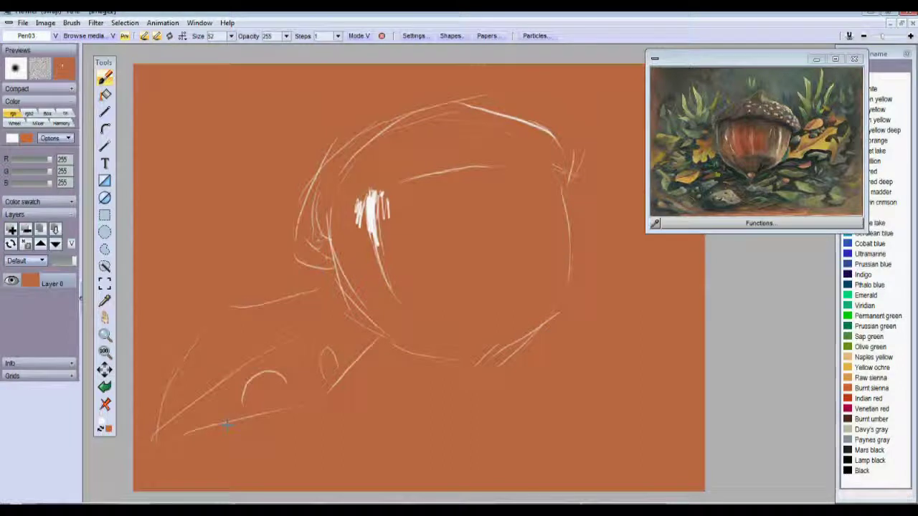
{"action": "left_click_drag", "start_coordinate": [198, 429], "coordinate": [223, 424]}
{"action": "key", "text": "ctrl+z"}
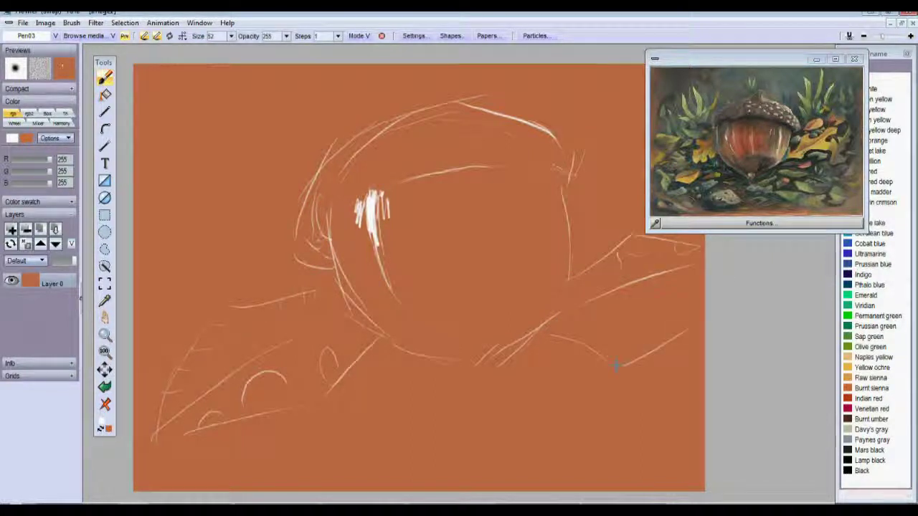
Step: Add a curved notch to the right leaf's lower edge and sketch two rounded stones below the acorn
{"action": "left_click_drag", "start_coordinate": [669, 327], "coordinate": [687, 300]}
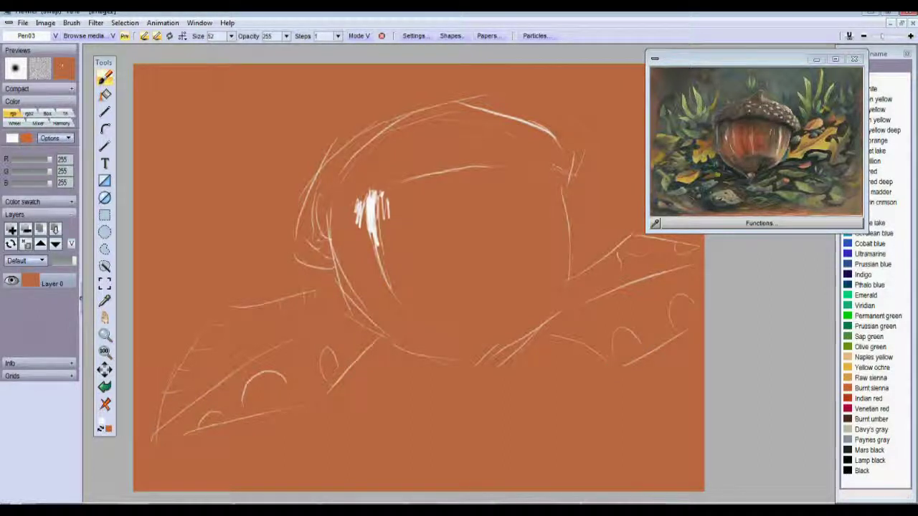
{"action": "left_click_drag", "start_coordinate": [370, 424], "coordinate": [459, 414]}
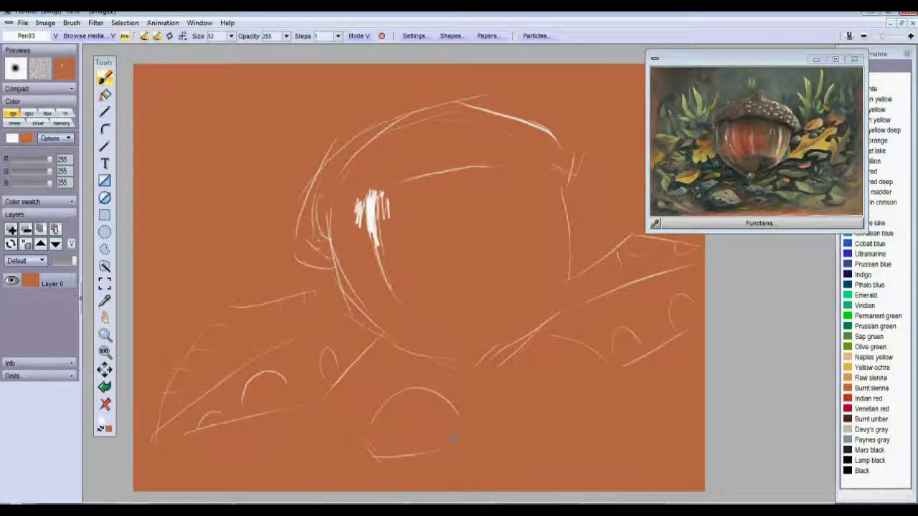
{"action": "left_click_drag", "start_coordinate": [291, 391], "coordinate": [342, 433]}
{"action": "left_click_drag", "start_coordinate": [258, 450], "coordinate": [349, 437]}
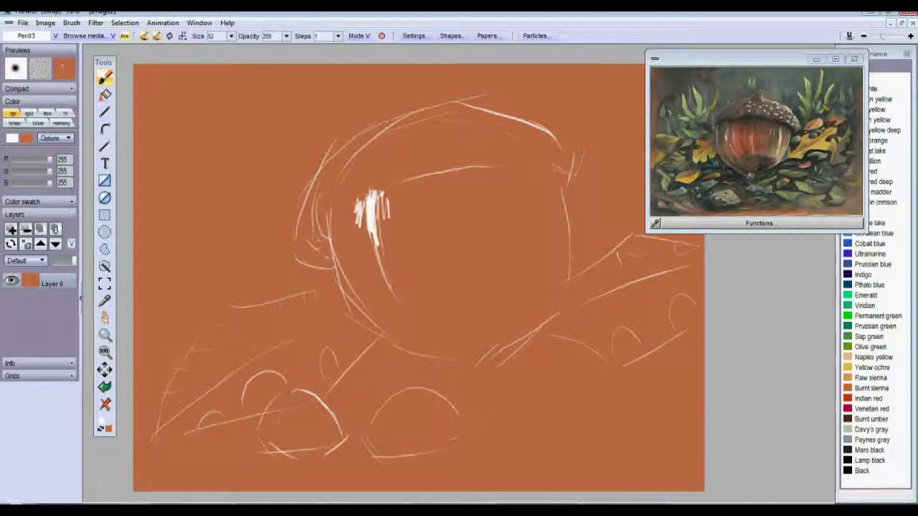
Step: Sketch loose grass blades to the upper left of the acorn and a short stem on top of its cap
{"action": "left_click_drag", "start_coordinate": [202, 188], "coordinate": [215, 216]}
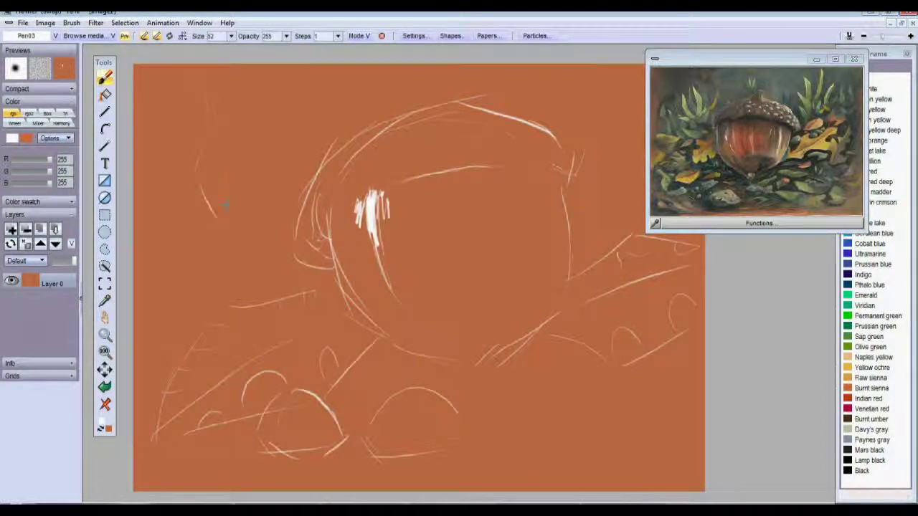
{"action": "left_click_drag", "start_coordinate": [235, 185], "coordinate": [248, 166]}
{"action": "left_click_drag", "start_coordinate": [245, 203], "coordinate": [263, 163]}
{"action": "mouse_move", "coordinate": [164, 177]}
{"action": "left_mouse_down"}
{"action": "mouse_move", "coordinate": [214, 219]}
{"action": "mouse_move", "coordinate": [179, 225]}
{"action": "left_mouse_up"}
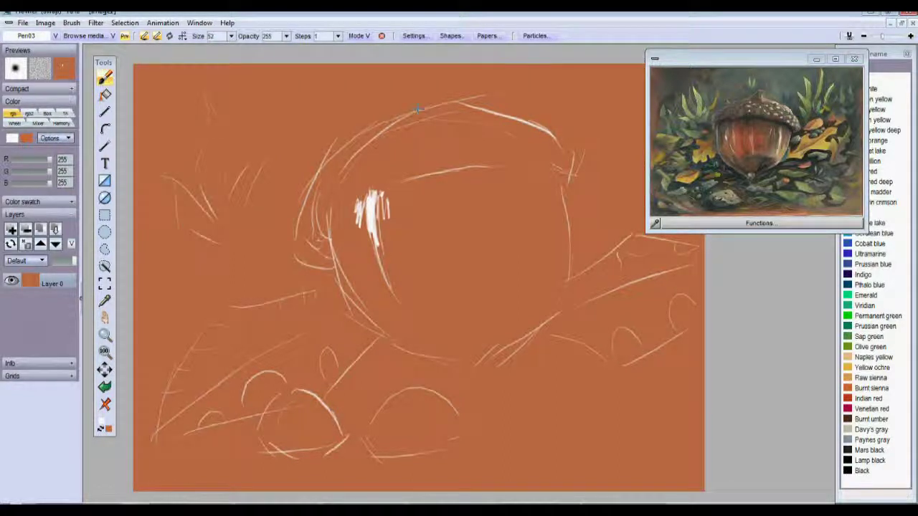
{"action": "left_click_drag", "start_coordinate": [433, 73], "coordinate": [432, 99]}
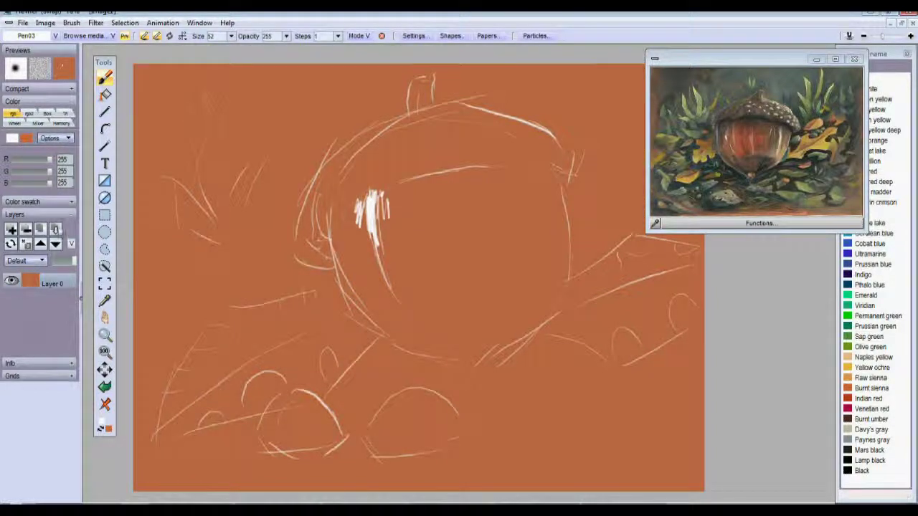
Step: Switch the colour harmony wheel's pigment profile to Designer gouaches and pick a dark violet
{"action": "left_click", "coordinate": [61, 123]}
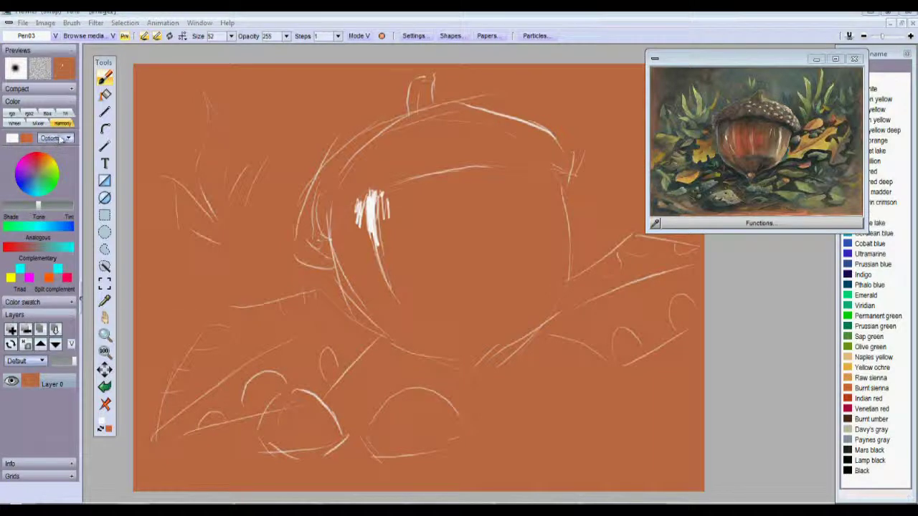
{"action": "left_click", "coordinate": [62, 139]}
{"action": "mouse_move", "coordinate": [122, 143]}
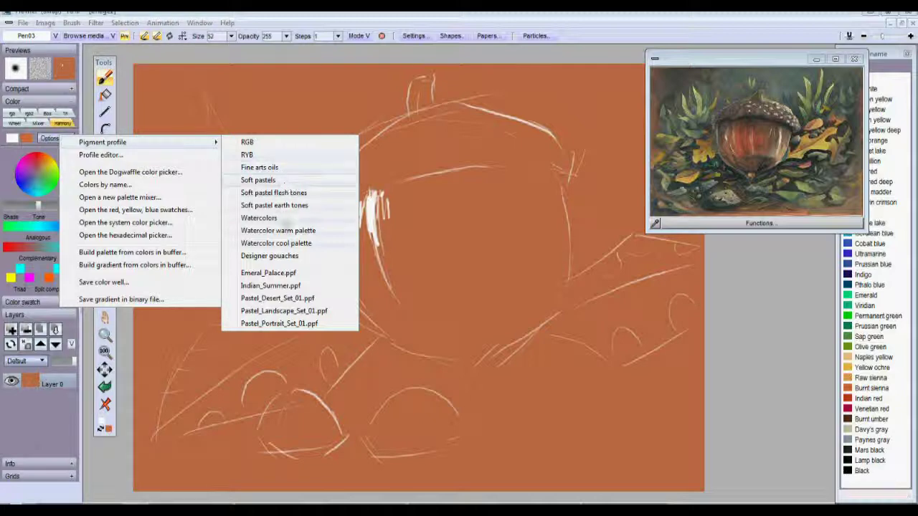
{"action": "left_click", "coordinate": [291, 256]}
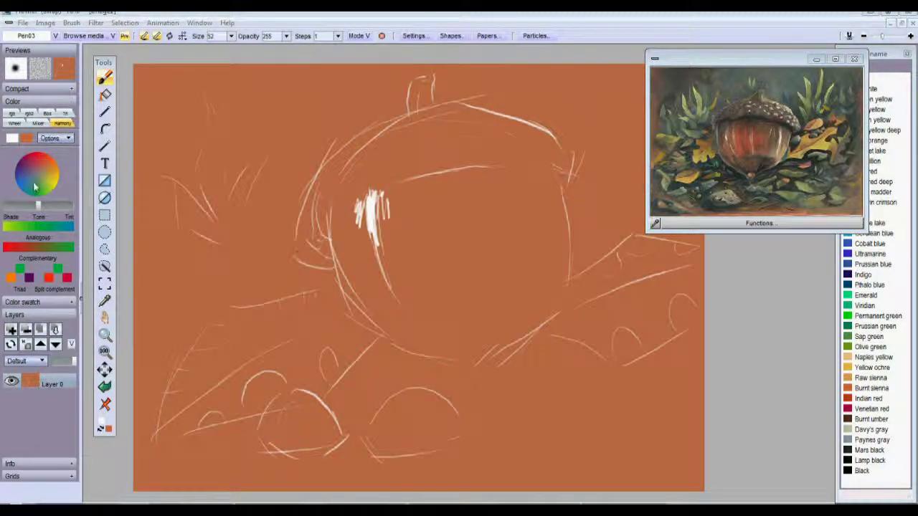
{"action": "left_click_drag", "start_coordinate": [53, 169], "coordinate": [44, 186]}
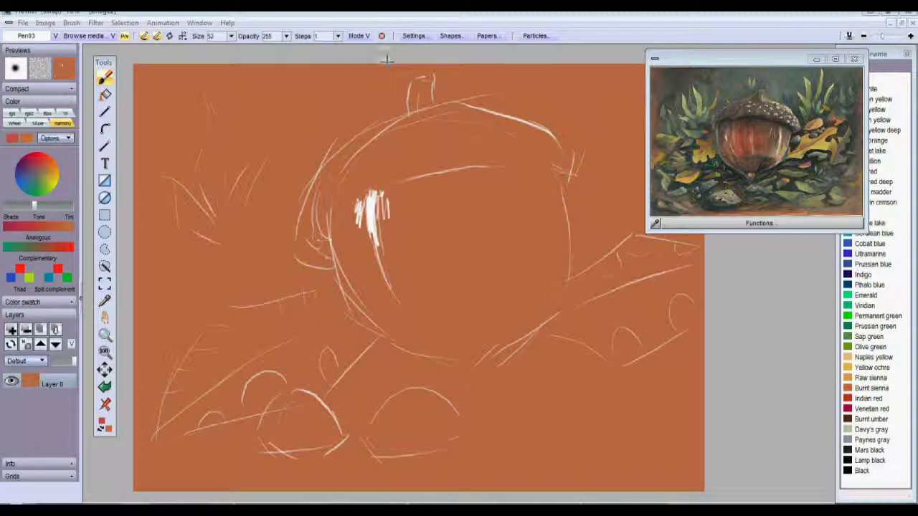
{"action": "left_click", "coordinate": [21, 174]}
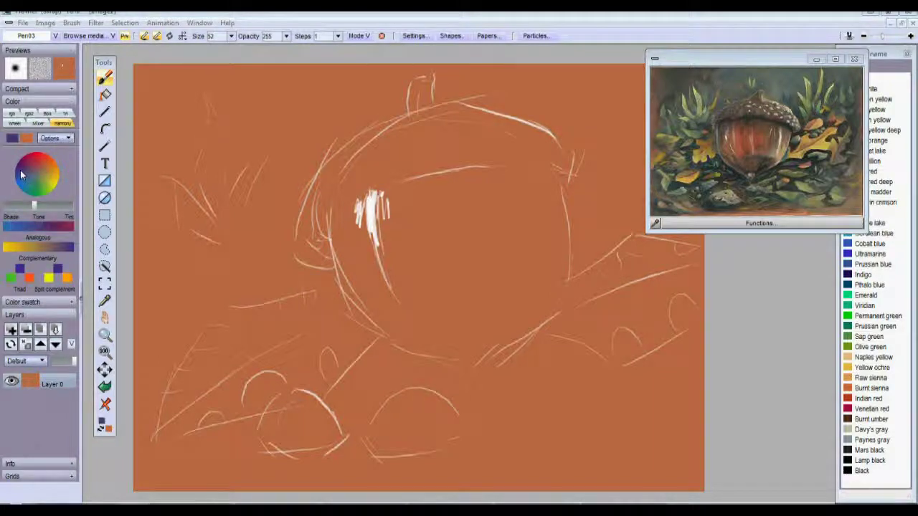
Step: Enable the pointed round bristle brush with the dense black stroke preset and brush size 70, test it beside the cap and undo the test stroke
{"action": "left_click", "coordinate": [101, 36]}
{"action": "left_click", "coordinate": [419, 53]}
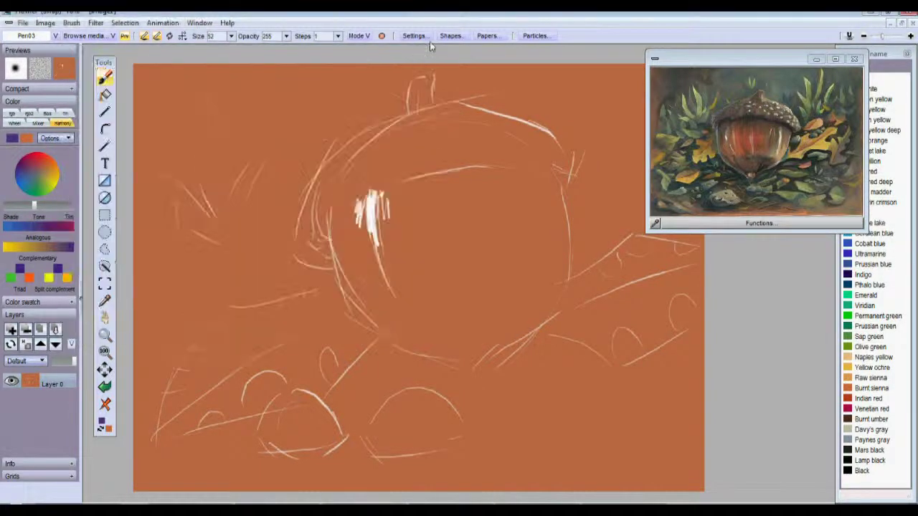
{"action": "left_click", "coordinate": [535, 36]}
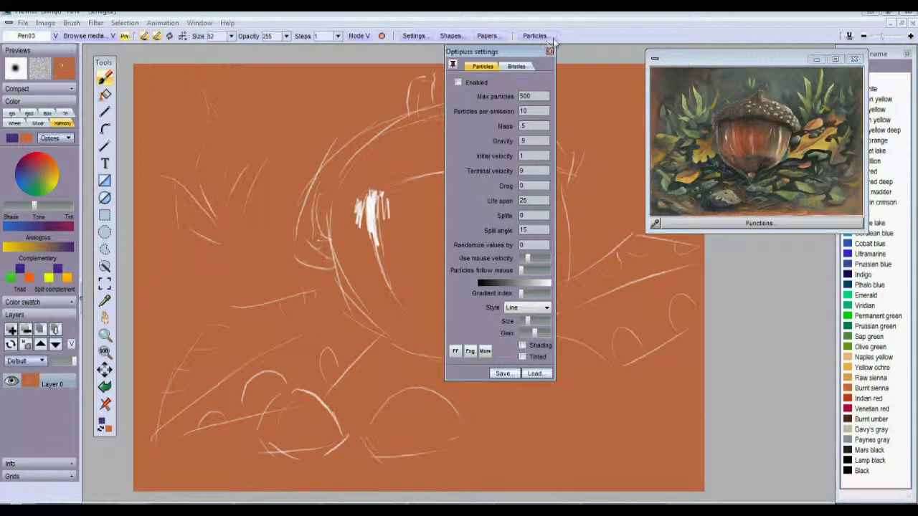
{"action": "left_click", "coordinate": [521, 68]}
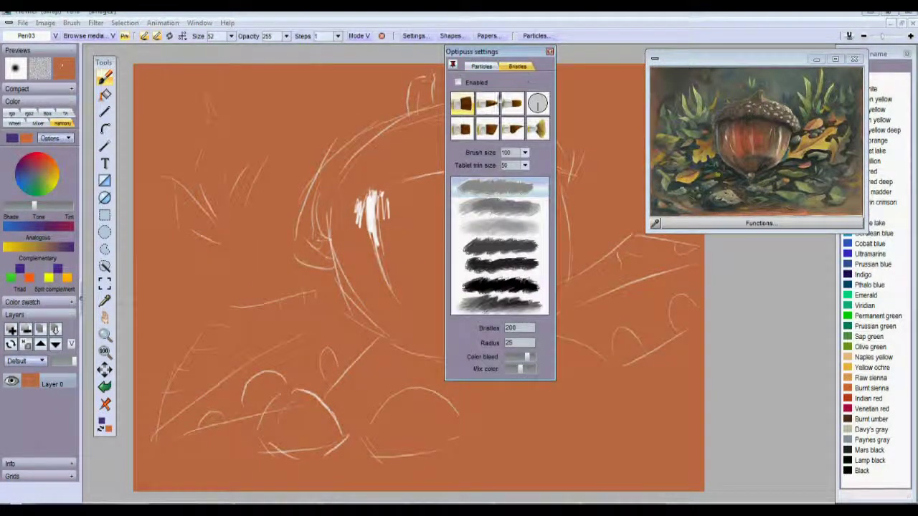
{"action": "left_click", "coordinate": [511, 106]}
{"action": "left_click", "coordinate": [490, 106]}
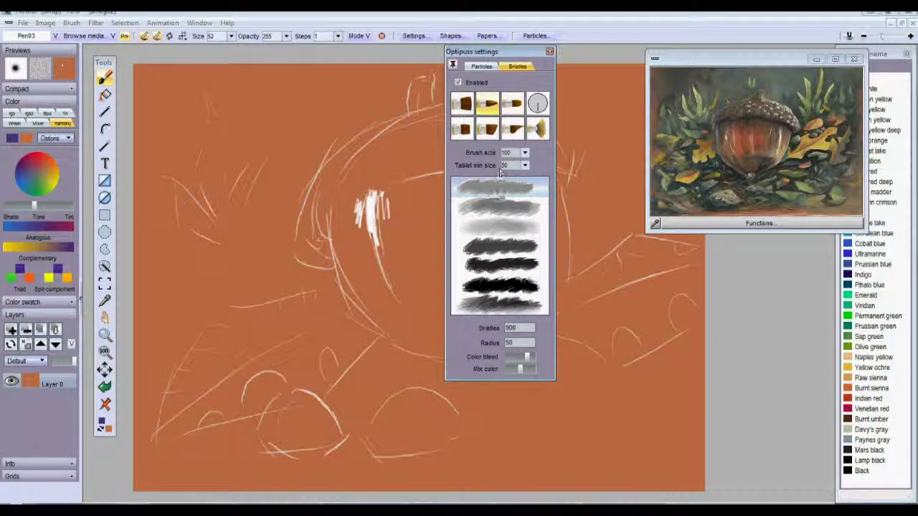
{"action": "left_click", "coordinate": [509, 283]}
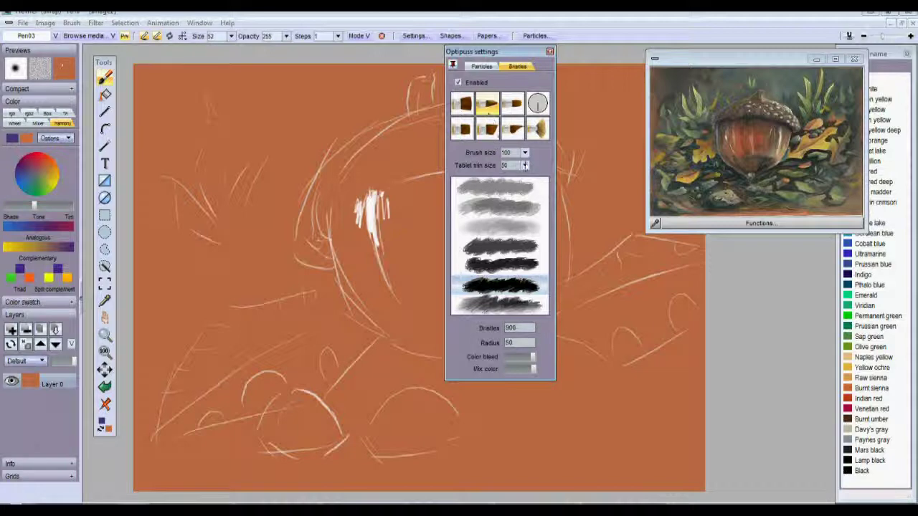
{"action": "left_click", "coordinate": [527, 152]}
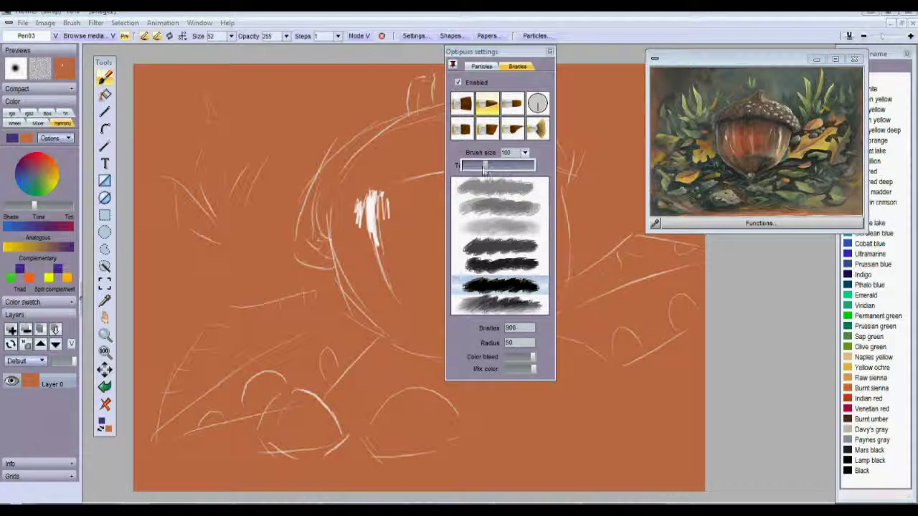
{"action": "left_click_drag", "start_coordinate": [480, 167], "coordinate": [477, 167]}
{"action": "mouse_move", "coordinate": [291, 154]}
{"action": "left_mouse_down"}
{"action": "mouse_move", "coordinate": [333, 114]}
{"action": "mouse_move", "coordinate": [324, 138]}
{"action": "mouse_move", "coordinate": [349, 132]}
{"action": "left_mouse_up"}
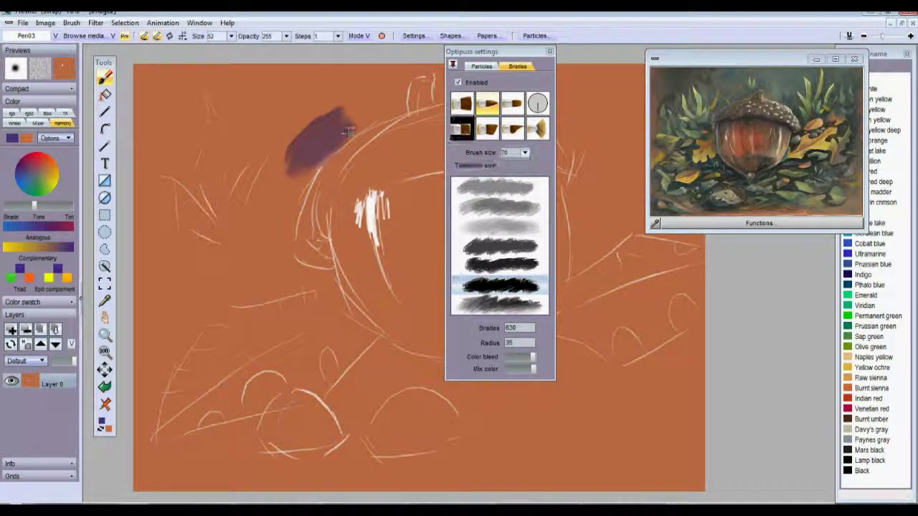
{"action": "left_click", "coordinate": [549, 51]}
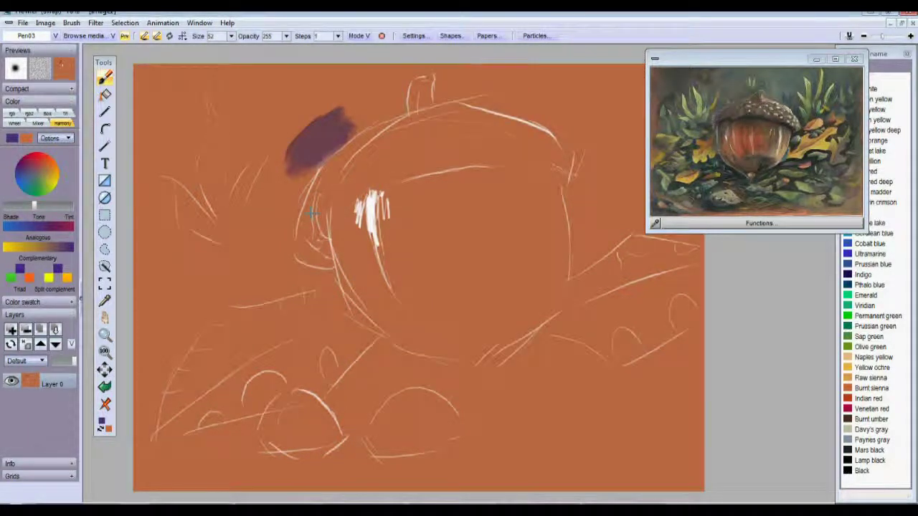
{"action": "key", "text": "ctrl+z"}
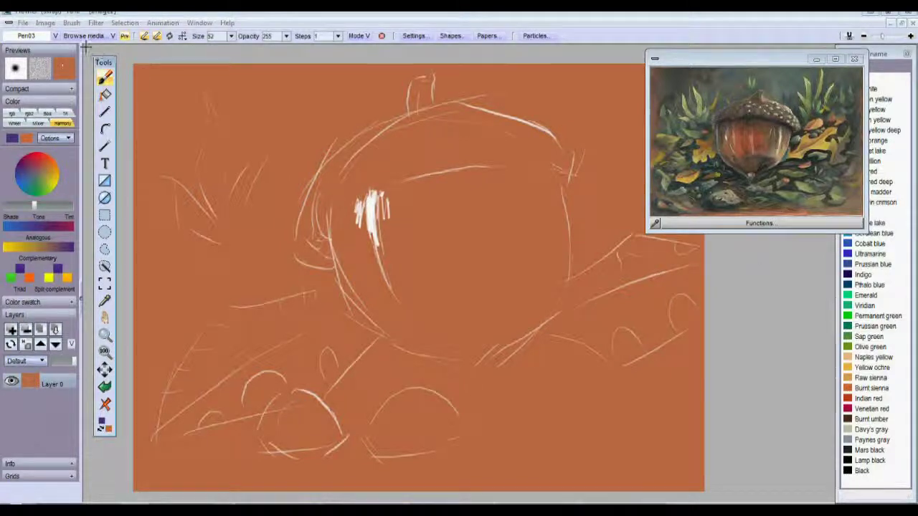
Step: Store a copy of the current sketch and place its thumbnail below the reference painting
{"action": "left_click", "coordinate": [49, 23]}
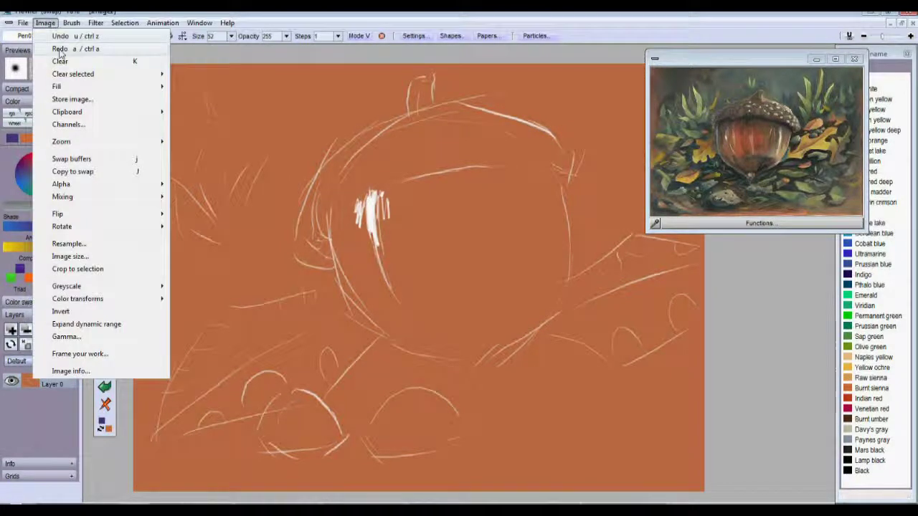
{"action": "left_click", "coordinate": [66, 96]}
{"action": "left_click_drag", "start_coordinate": [141, 130], "coordinate": [746, 269]}
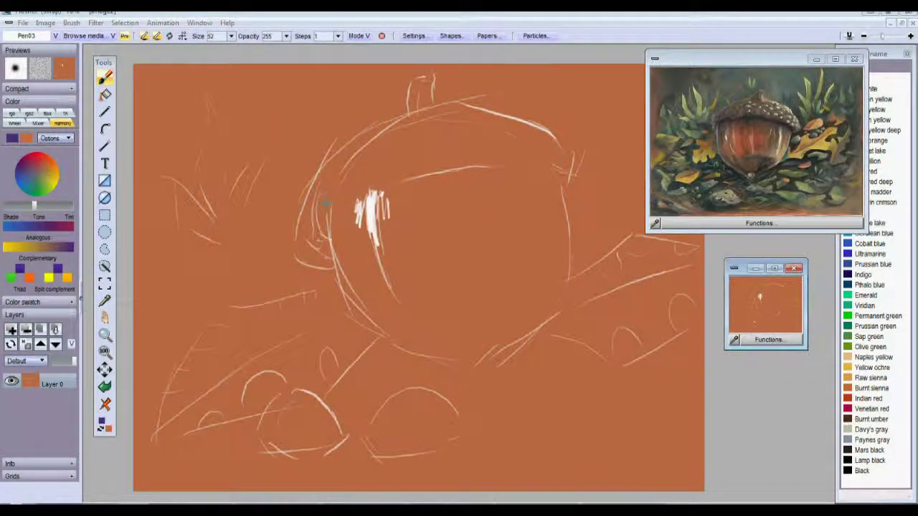
Step: Block in dark violet background left of the acorn, painting around the grass blades and above the left leaf
{"action": "mouse_move", "coordinate": [332, 138]}
{"action": "left_mouse_down"}
{"action": "mouse_move", "coordinate": [277, 223]}
{"action": "mouse_move", "coordinate": [301, 176]}
{"action": "mouse_move", "coordinate": [280, 249]}
{"action": "mouse_move", "coordinate": [290, 269]}
{"action": "mouse_move", "coordinate": [331, 271]}
{"action": "left_mouse_up"}
{"action": "mouse_move", "coordinate": [272, 287]}
{"action": "left_mouse_down"}
{"action": "mouse_move", "coordinate": [289, 294]}
{"action": "mouse_move", "coordinate": [220, 300]}
{"action": "mouse_move", "coordinate": [200, 320]}
{"action": "mouse_move", "coordinate": [202, 343]}
{"action": "mouse_move", "coordinate": [183, 342]}
{"action": "left_mouse_up"}
{"action": "mouse_move", "coordinate": [211, 291]}
{"action": "left_mouse_down"}
{"action": "mouse_move", "coordinate": [256, 291]}
{"action": "mouse_move", "coordinate": [281, 269]}
{"action": "mouse_move", "coordinate": [266, 219]}
{"action": "mouse_move", "coordinate": [279, 233]}
{"action": "mouse_move", "coordinate": [282, 212]}
{"action": "mouse_move", "coordinate": [284, 245]}
{"action": "mouse_move", "coordinate": [293, 189]}
{"action": "mouse_move", "coordinate": [355, 121]}
{"action": "mouse_move", "coordinate": [273, 176]}
{"action": "mouse_move", "coordinate": [259, 197]}
{"action": "mouse_move", "coordinate": [280, 129]}
{"action": "mouse_move", "coordinate": [241, 159]}
{"action": "mouse_move", "coordinate": [227, 192]}
{"action": "mouse_move", "coordinate": [268, 145]}
{"action": "mouse_move", "coordinate": [249, 216]}
{"action": "left_mouse_up"}
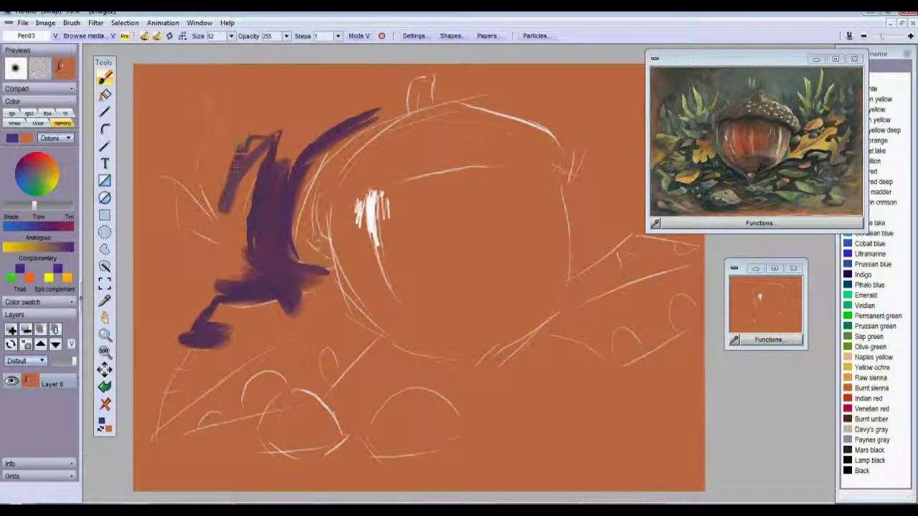
{"action": "mouse_move", "coordinate": [215, 97]}
{"action": "left_mouse_down"}
{"action": "mouse_move", "coordinate": [236, 140]}
{"action": "mouse_move", "coordinate": [266, 118]}
{"action": "mouse_move", "coordinate": [304, 113]}
{"action": "mouse_move", "coordinate": [297, 154]}
{"action": "mouse_move", "coordinate": [358, 101]}
{"action": "mouse_move", "coordinate": [303, 180]}
{"action": "mouse_move", "coordinate": [293, 267]}
{"action": "left_mouse_up"}
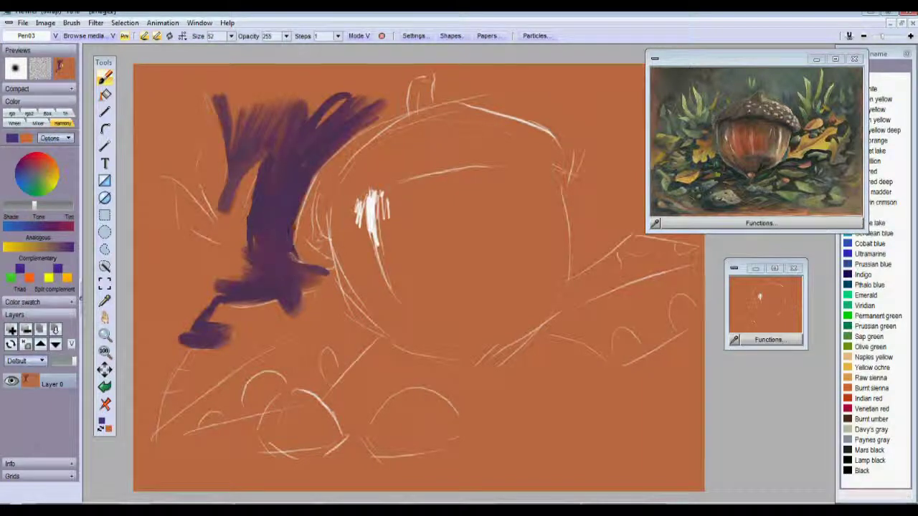
{"action": "mouse_move", "coordinate": [190, 170]}
{"action": "left_mouse_down"}
{"action": "mouse_move", "coordinate": [203, 193]}
{"action": "mouse_move", "coordinate": [155, 166]}
{"action": "mouse_move", "coordinate": [185, 174]}
{"action": "mouse_move", "coordinate": [195, 151]}
{"action": "mouse_move", "coordinate": [185, 120]}
{"action": "mouse_move", "coordinate": [151, 166]}
{"action": "mouse_move", "coordinate": [161, 172]}
{"action": "mouse_move", "coordinate": [171, 230]}
{"action": "mouse_move", "coordinate": [148, 190]}
{"action": "mouse_move", "coordinate": [143, 208]}
{"action": "mouse_move", "coordinate": [190, 259]}
{"action": "mouse_move", "coordinate": [152, 290]}
{"action": "mouse_move", "coordinate": [214, 269]}
{"action": "mouse_move", "coordinate": [177, 312]}
{"action": "mouse_move", "coordinate": [201, 314]}
{"action": "mouse_move", "coordinate": [162, 310]}
{"action": "mouse_move", "coordinate": [180, 329]}
{"action": "mouse_move", "coordinate": [158, 382]}
{"action": "mouse_move", "coordinate": [180, 378]}
{"action": "mouse_move", "coordinate": [166, 349]}
{"action": "mouse_move", "coordinate": [136, 360]}
{"action": "left_mouse_up"}
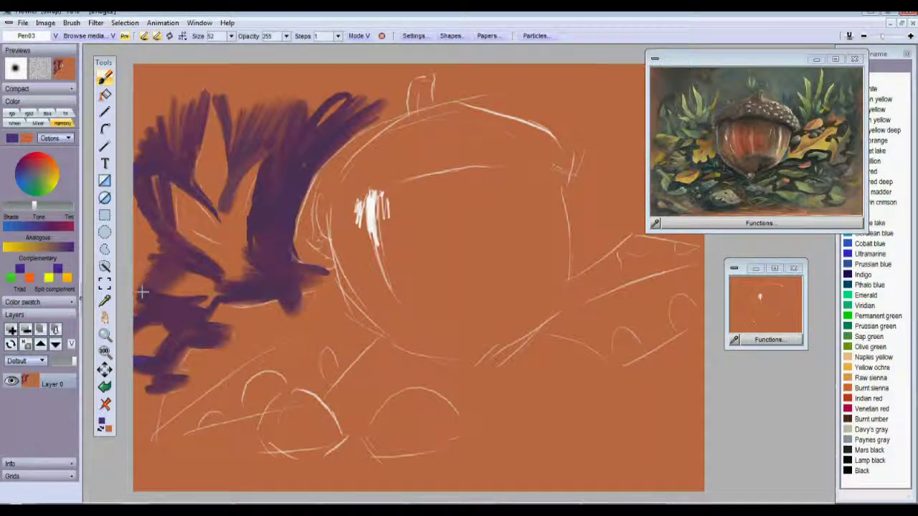
{"action": "mouse_move", "coordinate": [131, 260]}
{"action": "left_mouse_down"}
{"action": "mouse_move", "coordinate": [153, 226]}
{"action": "mouse_move", "coordinate": [145, 276]}
{"action": "left_mouse_up"}
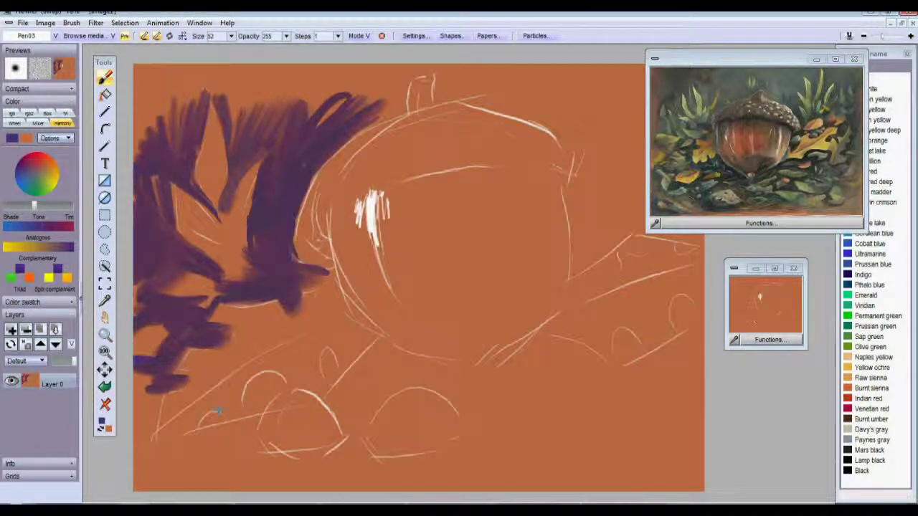
Step: Block in dark violet shadows beneath the acorn, around the stones and right leaf's notches, and beside the acorn above the right leaf
{"action": "mouse_move", "coordinate": [190, 436]}
{"action": "left_mouse_down"}
{"action": "mouse_move", "coordinate": [246, 424]}
{"action": "mouse_move", "coordinate": [210, 418]}
{"action": "mouse_move", "coordinate": [222, 428]}
{"action": "mouse_move", "coordinate": [199, 442]}
{"action": "mouse_move", "coordinate": [210, 416]}
{"action": "mouse_move", "coordinate": [251, 426]}
{"action": "mouse_move", "coordinate": [248, 400]}
{"action": "mouse_move", "coordinate": [254, 412]}
{"action": "mouse_move", "coordinate": [277, 385]}
{"action": "mouse_move", "coordinate": [295, 408]}
{"action": "mouse_move", "coordinate": [258, 424]}
{"action": "mouse_move", "coordinate": [281, 383]}
{"action": "mouse_move", "coordinate": [284, 404]}
{"action": "mouse_move", "coordinate": [260, 430]}
{"action": "mouse_move", "coordinate": [271, 415]}
{"action": "mouse_move", "coordinate": [243, 428]}
{"action": "mouse_move", "coordinate": [262, 437]}
{"action": "mouse_move", "coordinate": [260, 451]}
{"action": "mouse_move", "coordinate": [291, 470]}
{"action": "mouse_move", "coordinate": [315, 469]}
{"action": "mouse_move", "coordinate": [292, 480]}
{"action": "mouse_move", "coordinate": [346, 457]}
{"action": "mouse_move", "coordinate": [349, 441]}
{"action": "mouse_move", "coordinate": [357, 463]}
{"action": "mouse_move", "coordinate": [361, 436]}
{"action": "mouse_move", "coordinate": [350, 441]}
{"action": "mouse_move", "coordinate": [328, 392]}
{"action": "mouse_move", "coordinate": [339, 389]}
{"action": "mouse_move", "coordinate": [326, 352]}
{"action": "mouse_move", "coordinate": [340, 375]}
{"action": "mouse_move", "coordinate": [393, 347]}
{"action": "left_mouse_up"}
{"action": "mouse_move", "coordinate": [357, 430]}
{"action": "left_mouse_down"}
{"action": "mouse_move", "coordinate": [361, 373]}
{"action": "mouse_move", "coordinate": [439, 364]}
{"action": "mouse_move", "coordinate": [417, 361]}
{"action": "mouse_move", "coordinate": [431, 369]}
{"action": "mouse_move", "coordinate": [361, 408]}
{"action": "mouse_move", "coordinate": [441, 367]}
{"action": "mouse_move", "coordinate": [455, 391]}
{"action": "mouse_move", "coordinate": [473, 395]}
{"action": "mouse_move", "coordinate": [497, 374]}
{"action": "mouse_move", "coordinate": [468, 379]}
{"action": "mouse_move", "coordinate": [541, 333]}
{"action": "mouse_move", "coordinate": [488, 426]}
{"action": "mouse_move", "coordinate": [468, 435]}
{"action": "left_mouse_up"}
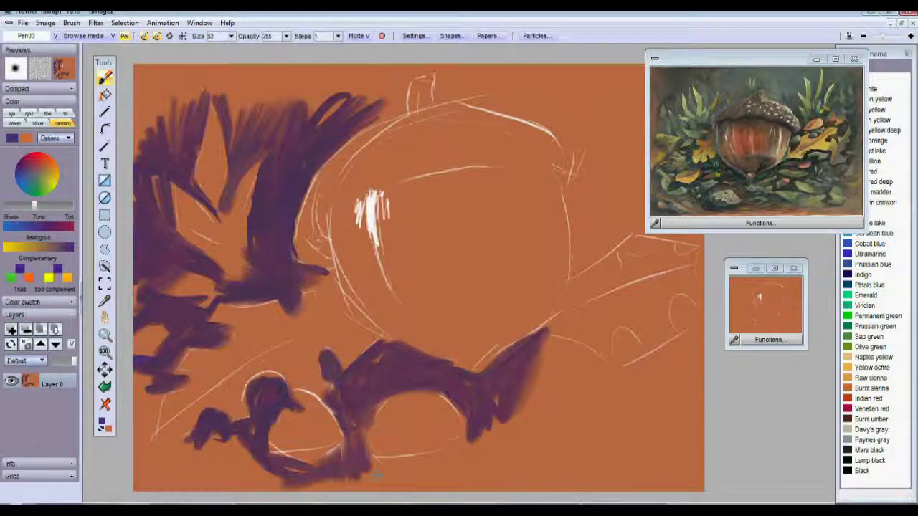
{"action": "mouse_move", "coordinate": [377, 475]}
{"action": "left_mouse_down"}
{"action": "mouse_move", "coordinate": [459, 465]}
{"action": "mouse_move", "coordinate": [474, 479]}
{"action": "mouse_move", "coordinate": [537, 389]}
{"action": "mouse_move", "coordinate": [542, 361]}
{"action": "mouse_move", "coordinate": [595, 366]}
{"action": "mouse_move", "coordinate": [624, 386]}
{"action": "left_mouse_up"}
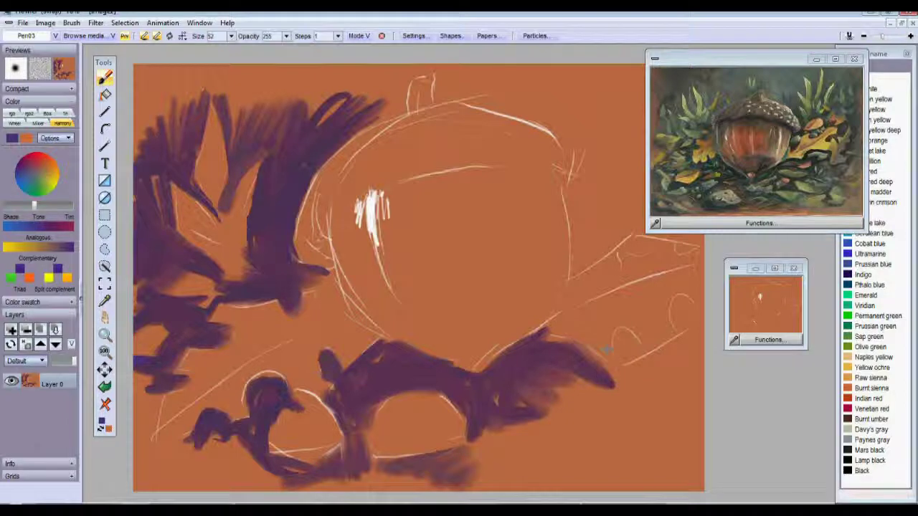
{"action": "mouse_move", "coordinate": [621, 333]}
{"action": "left_mouse_down"}
{"action": "mouse_move", "coordinate": [653, 360]}
{"action": "mouse_move", "coordinate": [624, 380]}
{"action": "mouse_move", "coordinate": [699, 332]}
{"action": "mouse_move", "coordinate": [635, 412]}
{"action": "mouse_move", "coordinate": [507, 433]}
{"action": "left_mouse_up"}
{"action": "mouse_move", "coordinate": [563, 425]}
{"action": "left_mouse_down"}
{"action": "mouse_move", "coordinate": [484, 470]}
{"action": "mouse_move", "coordinate": [588, 434]}
{"action": "left_mouse_up"}
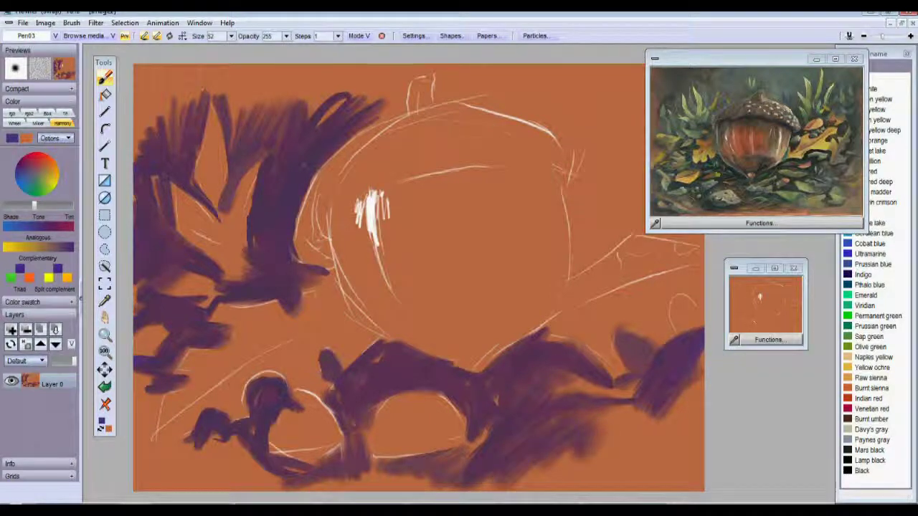
{"action": "mouse_move", "coordinate": [668, 295]}
{"action": "left_mouse_down"}
{"action": "mouse_move", "coordinate": [678, 331]}
{"action": "mouse_move", "coordinate": [686, 307]}
{"action": "mouse_move", "coordinate": [679, 319]}
{"action": "left_mouse_up"}
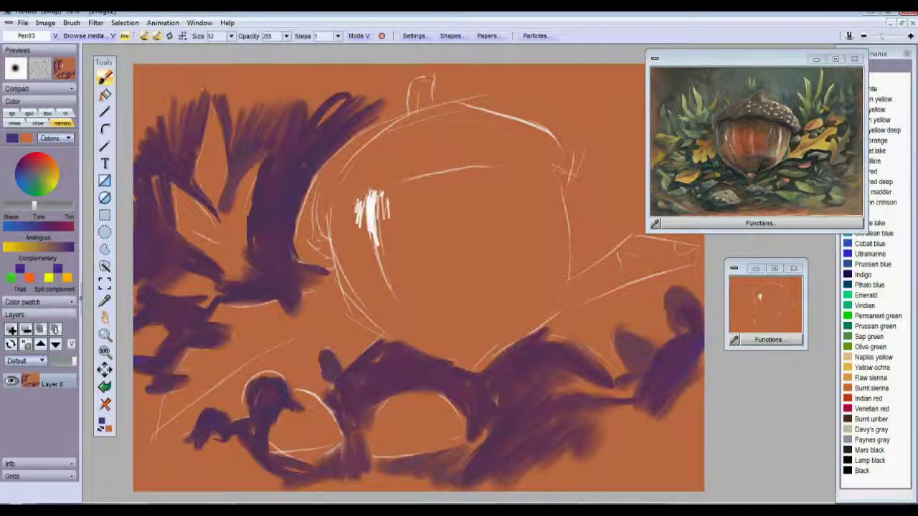
{"action": "mouse_move", "coordinate": [610, 261]}
{"action": "left_mouse_down"}
{"action": "mouse_move", "coordinate": [573, 271]}
{"action": "mouse_move", "coordinate": [587, 171]}
{"action": "mouse_move", "coordinate": [616, 210]}
{"action": "mouse_move", "coordinate": [590, 247]}
{"action": "mouse_move", "coordinate": [648, 203]}
{"action": "mouse_move", "coordinate": [673, 230]}
{"action": "mouse_move", "coordinate": [639, 224]}
{"action": "mouse_move", "coordinate": [651, 227]}
{"action": "mouse_move", "coordinate": [648, 213]}
{"action": "mouse_move", "coordinate": [593, 181]}
{"action": "left_mouse_up"}
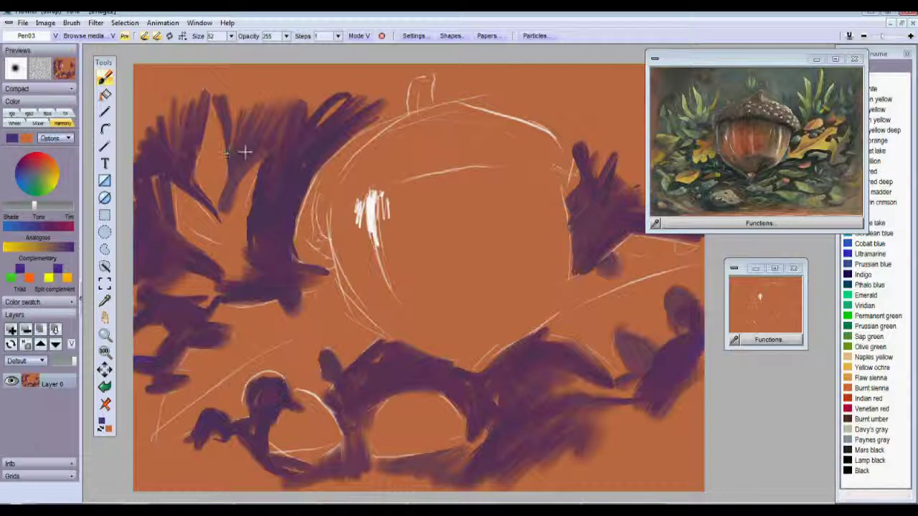
Step: Pick a muted grey violet and brush it over the upper background from the grass, around the stem, to the acorn's right side
{"action": "left_click", "coordinate": [32, 176]}
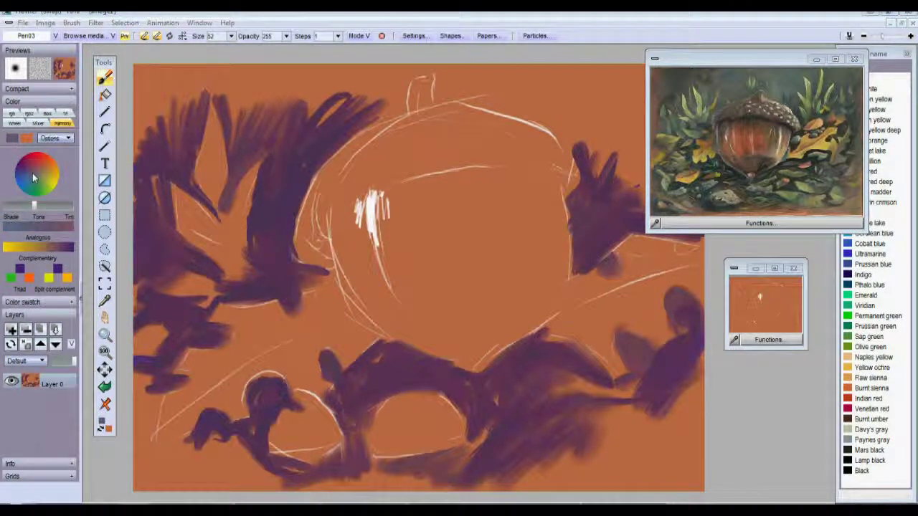
{"action": "mouse_move", "coordinate": [369, 76]}
{"action": "left_mouse_down"}
{"action": "mouse_move", "coordinate": [364, 105]}
{"action": "mouse_move", "coordinate": [304, 120]}
{"action": "mouse_move", "coordinate": [306, 109]}
{"action": "mouse_move", "coordinate": [266, 79]}
{"action": "mouse_move", "coordinate": [235, 95]}
{"action": "mouse_move", "coordinate": [244, 147]}
{"action": "left_mouse_up"}
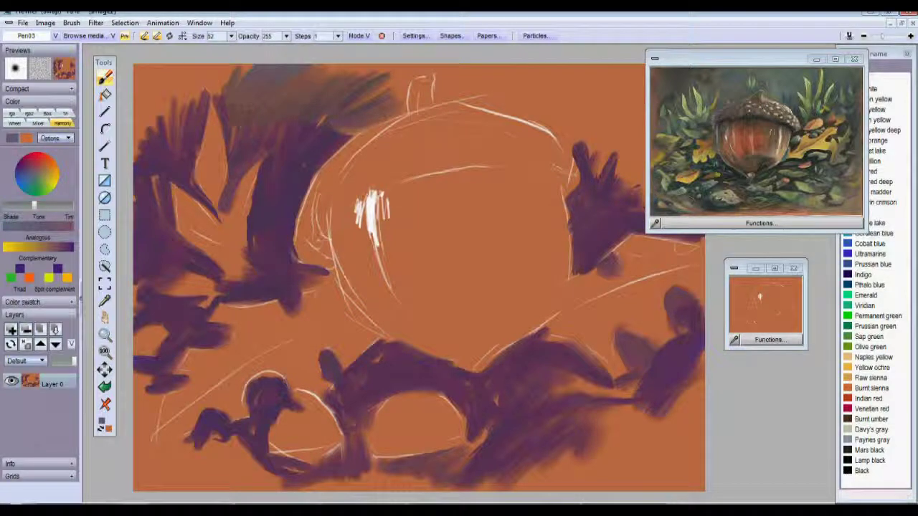
{"action": "mouse_move", "coordinate": [224, 79]}
{"action": "left_mouse_down"}
{"action": "mouse_move", "coordinate": [147, 109]}
{"action": "mouse_move", "coordinate": [200, 88]}
{"action": "left_mouse_up"}
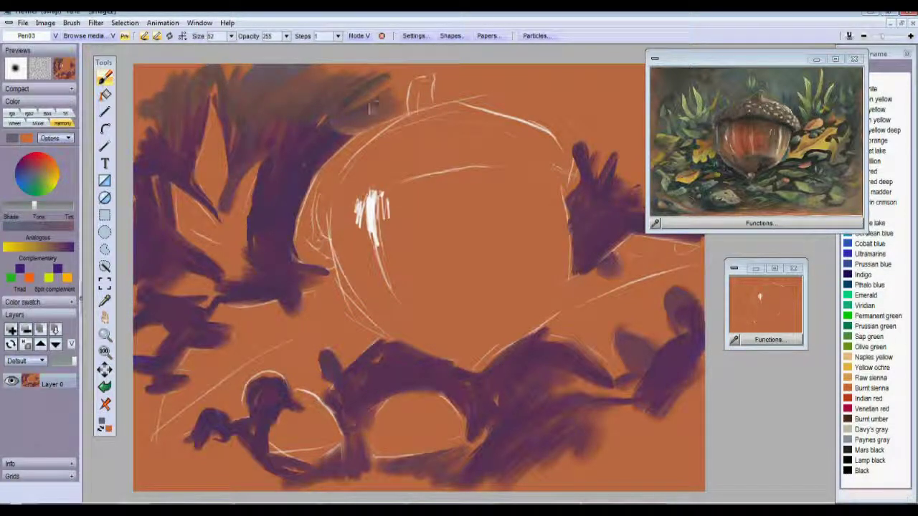
{"action": "mouse_move", "coordinate": [372, 106]}
{"action": "left_mouse_down"}
{"action": "mouse_move", "coordinate": [403, 72]}
{"action": "mouse_move", "coordinate": [430, 97]}
{"action": "mouse_move", "coordinate": [441, 79]}
{"action": "mouse_move", "coordinate": [460, 89]}
{"action": "mouse_move", "coordinate": [448, 72]}
{"action": "mouse_move", "coordinate": [423, 66]}
{"action": "mouse_move", "coordinate": [331, 63]}
{"action": "left_mouse_up"}
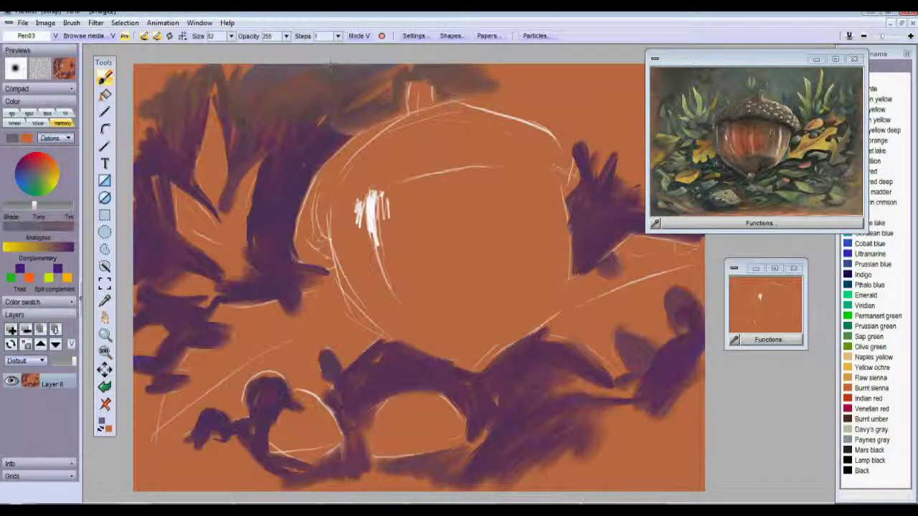
{"action": "mouse_move", "coordinate": [470, 97]}
{"action": "left_mouse_down"}
{"action": "mouse_move", "coordinate": [531, 114]}
{"action": "mouse_move", "coordinate": [581, 161]}
{"action": "mouse_move", "coordinate": [502, 96]}
{"action": "mouse_move", "coordinate": [567, 68]}
{"action": "mouse_move", "coordinate": [560, 104]}
{"action": "mouse_move", "coordinate": [606, 172]}
{"action": "mouse_move", "coordinate": [625, 86]}
{"action": "mouse_move", "coordinate": [642, 251]}
{"action": "mouse_move", "coordinate": [657, 236]}
{"action": "mouse_move", "coordinate": [685, 243]}
{"action": "left_mouse_up"}
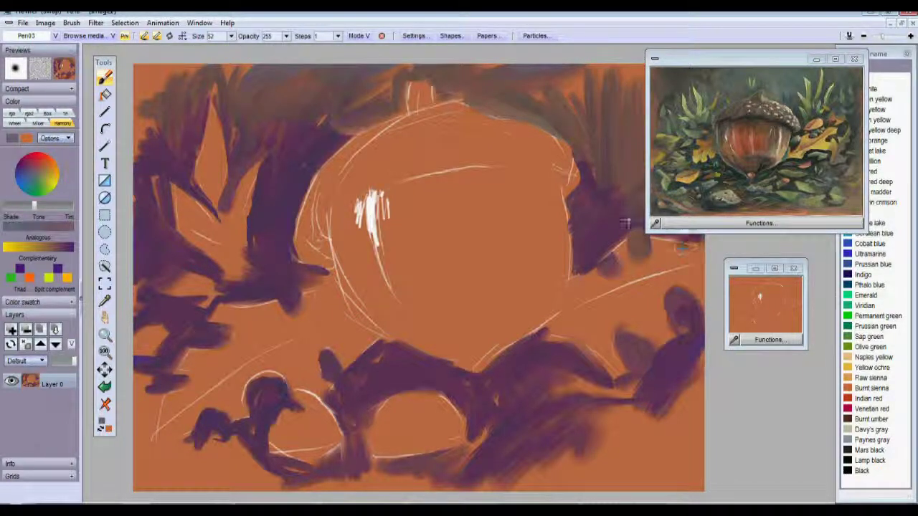
{"action": "mouse_move", "coordinate": [627, 222]}
{"action": "left_mouse_down"}
{"action": "mouse_move", "coordinate": [603, 245]}
{"action": "mouse_move", "coordinate": [606, 195]}
{"action": "mouse_move", "coordinate": [567, 89]}
{"action": "mouse_move", "coordinate": [610, 104]}
{"action": "left_mouse_up"}
Step: Brush muted grey violet across the foreground below the stones and both leaves
{"action": "left_click_drag", "start_coordinate": [418, 464], "coordinate": [309, 484]}
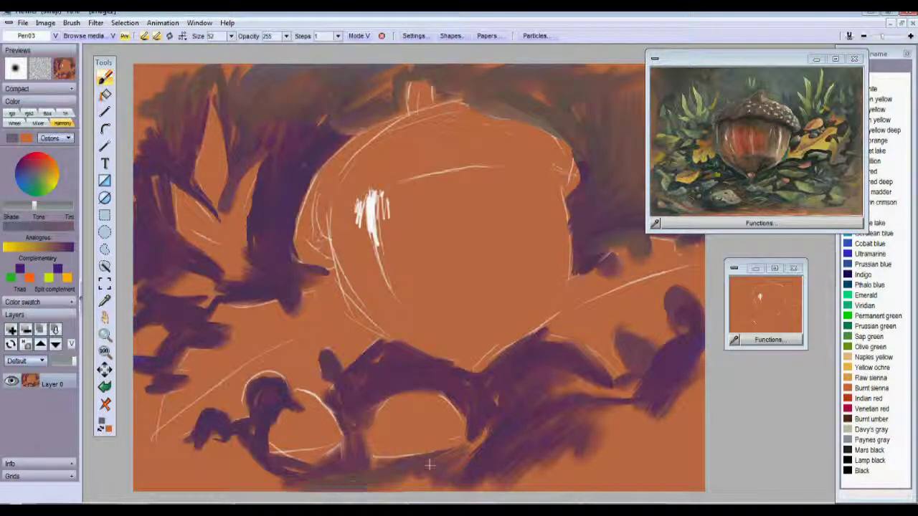
{"action": "mouse_move", "coordinate": [456, 485]}
{"action": "left_mouse_down"}
{"action": "mouse_move", "coordinate": [631, 430]}
{"action": "mouse_move", "coordinate": [685, 378]}
{"action": "mouse_move", "coordinate": [697, 479]}
{"action": "left_mouse_up"}
{"action": "mouse_move", "coordinate": [273, 472]}
{"action": "left_mouse_down"}
{"action": "mouse_move", "coordinate": [204, 459]}
{"action": "mouse_move", "coordinate": [158, 466]}
{"action": "mouse_move", "coordinate": [143, 400]}
{"action": "mouse_move", "coordinate": [134, 407]}
{"action": "left_mouse_up"}
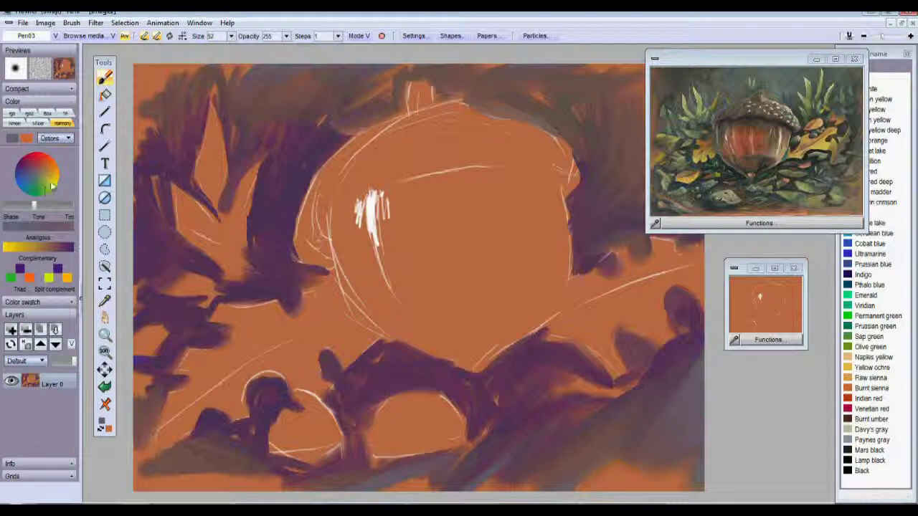
Step: Brush ochre yellow over the left leaf's lower half and orange over the upper halves of both leaves
{"action": "left_click", "coordinate": [55, 181]}
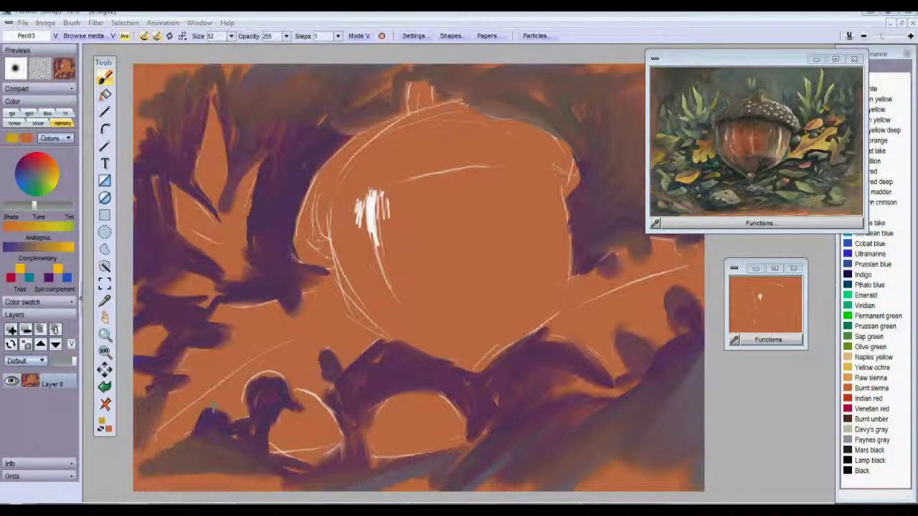
{"action": "mouse_move", "coordinate": [152, 447]}
{"action": "left_mouse_down"}
{"action": "mouse_move", "coordinate": [202, 403]}
{"action": "mouse_move", "coordinate": [174, 438]}
{"action": "mouse_move", "coordinate": [144, 453]}
{"action": "left_mouse_up"}
{"action": "mouse_move", "coordinate": [192, 405]}
{"action": "left_mouse_down"}
{"action": "mouse_move", "coordinate": [223, 390]}
{"action": "mouse_move", "coordinate": [213, 393]}
{"action": "left_mouse_up"}
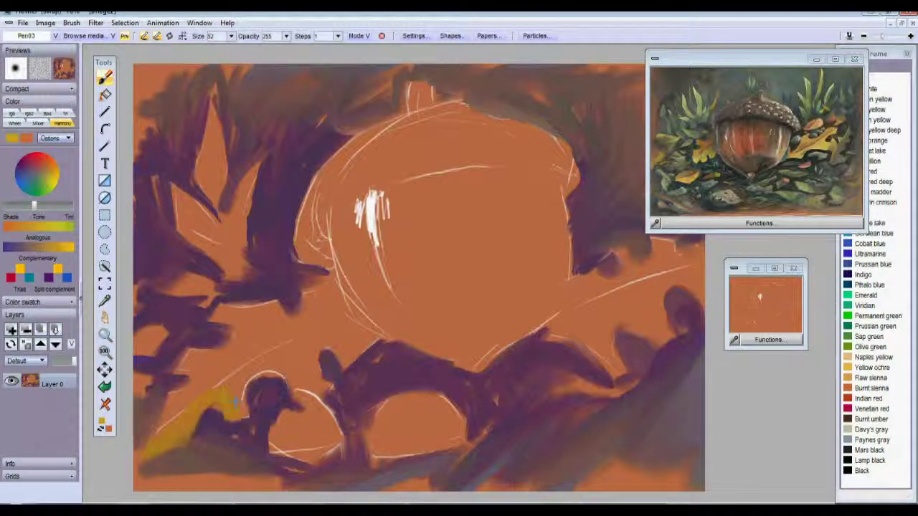
{"action": "left_click_drag", "start_coordinate": [242, 371], "coordinate": [275, 374]}
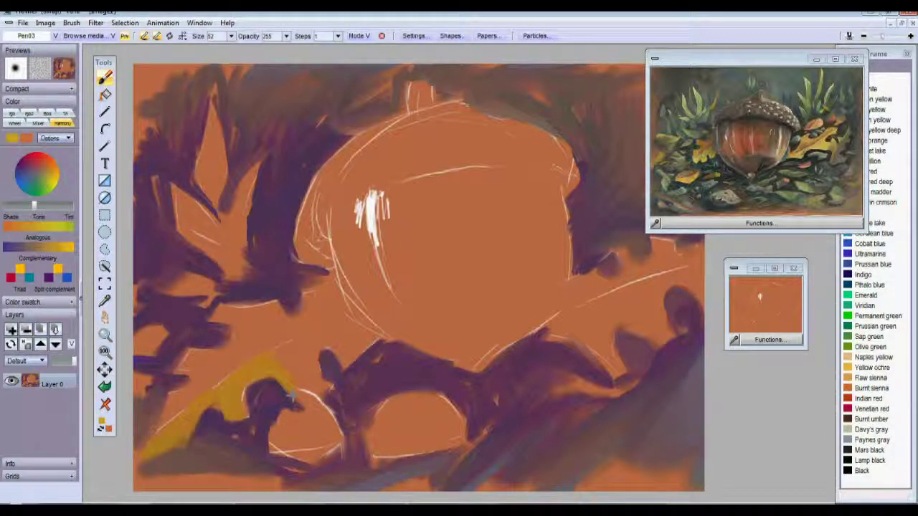
{"action": "mouse_move", "coordinate": [290, 395]}
{"action": "left_mouse_down"}
{"action": "mouse_move", "coordinate": [313, 391]}
{"action": "mouse_move", "coordinate": [296, 378]}
{"action": "mouse_move", "coordinate": [320, 387]}
{"action": "mouse_move", "coordinate": [329, 334]}
{"action": "mouse_move", "coordinate": [340, 351]}
{"action": "mouse_move", "coordinate": [356, 332]}
{"action": "mouse_move", "coordinate": [316, 335]}
{"action": "mouse_move", "coordinate": [254, 370]}
{"action": "left_mouse_up"}
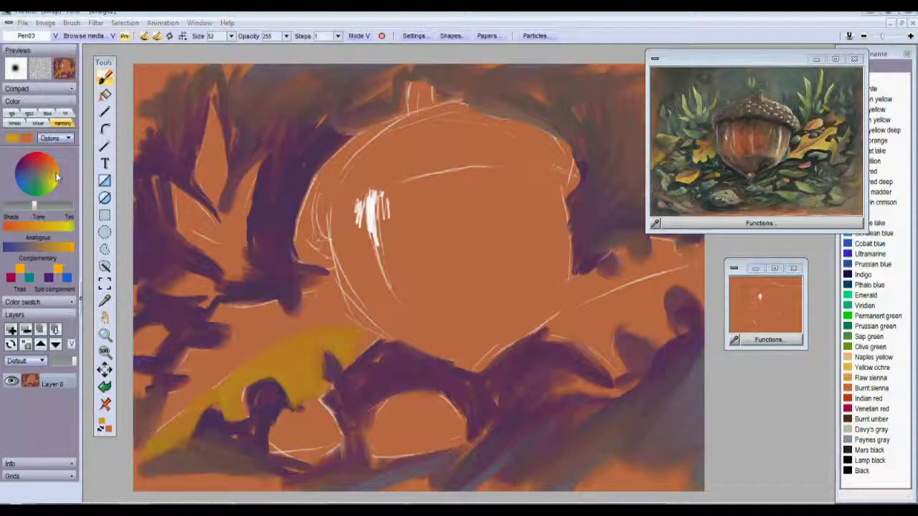
{"action": "left_click_drag", "start_coordinate": [56, 173], "coordinate": [53, 167]}
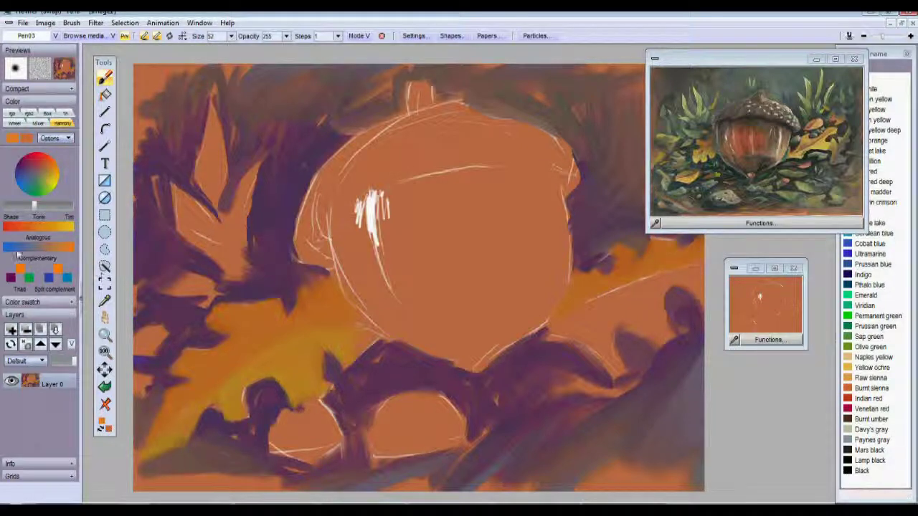
Step: Brush golden yellow over the right leaf's lower half, following its notches and extending it to the acorn's lower edge
{"action": "left_click_drag", "start_coordinate": [567, 328], "coordinate": [677, 271]}
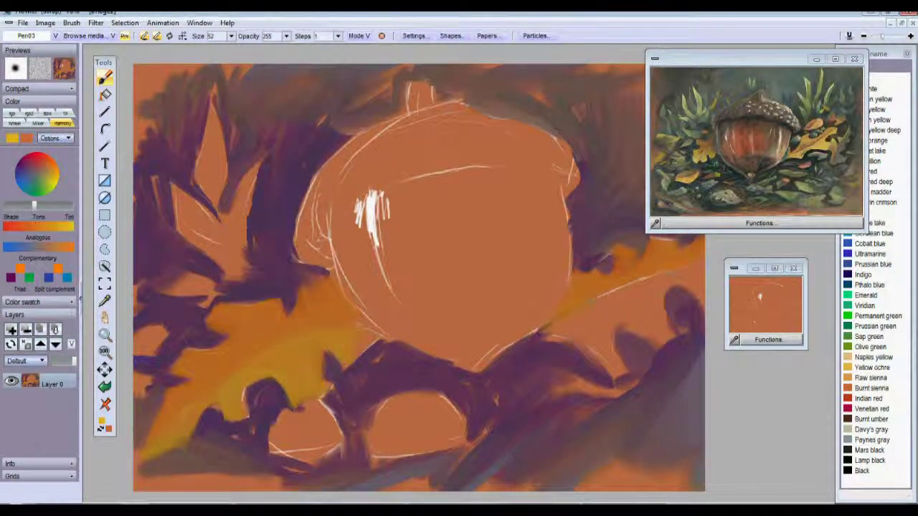
{"action": "mouse_move", "coordinate": [559, 333]}
{"action": "left_mouse_down"}
{"action": "mouse_move", "coordinate": [618, 373]}
{"action": "mouse_move", "coordinate": [613, 378]}
{"action": "left_mouse_up"}
{"action": "mouse_move", "coordinate": [621, 337]}
{"action": "left_mouse_down"}
{"action": "mouse_move", "coordinate": [617, 330]}
{"action": "mouse_move", "coordinate": [653, 328]}
{"action": "mouse_move", "coordinate": [646, 341]}
{"action": "mouse_move", "coordinate": [674, 332]}
{"action": "mouse_move", "coordinate": [677, 290]}
{"action": "mouse_move", "coordinate": [689, 299]}
{"action": "left_mouse_up"}
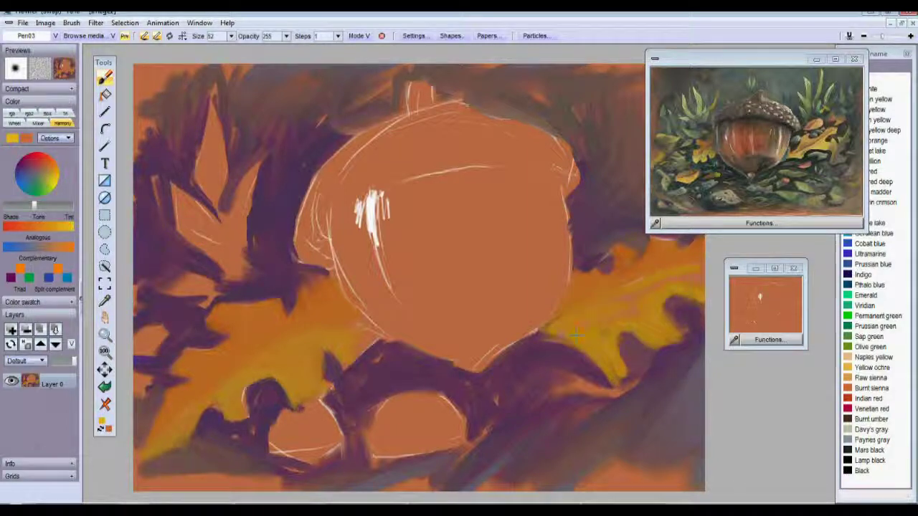
{"action": "left_click_drag", "start_coordinate": [563, 330], "coordinate": [544, 339]}
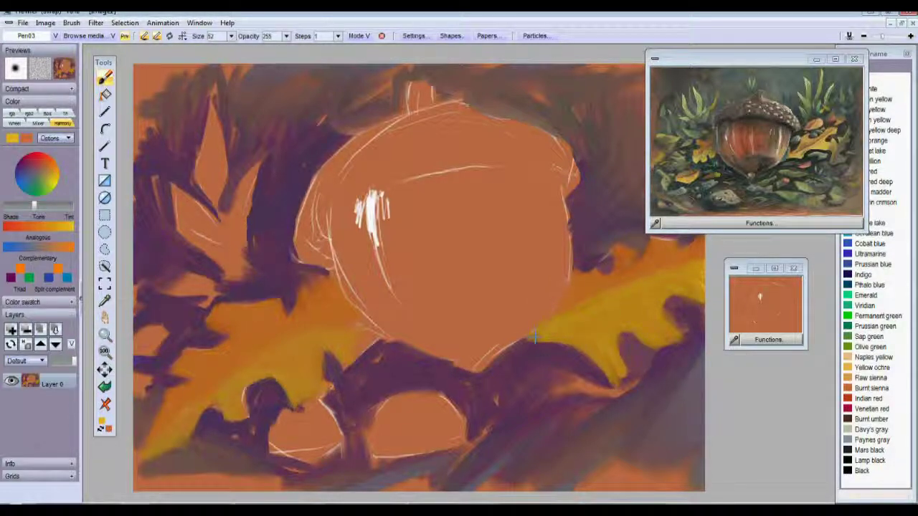
{"action": "left_click_drag", "start_coordinate": [545, 329], "coordinate": [506, 348]}
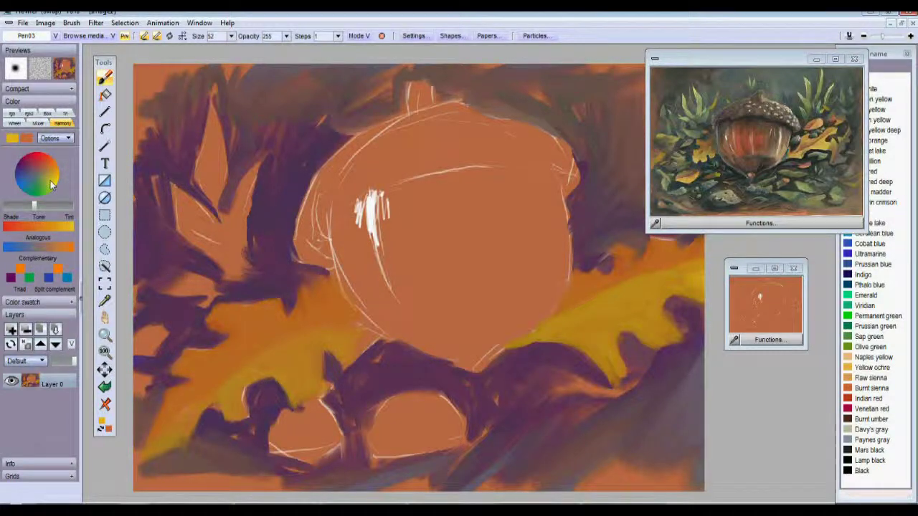
Step: Mix a pale yellow tint and paint highlights along the notched lower edges of both leaves
{"action": "left_click", "coordinate": [57, 186]}
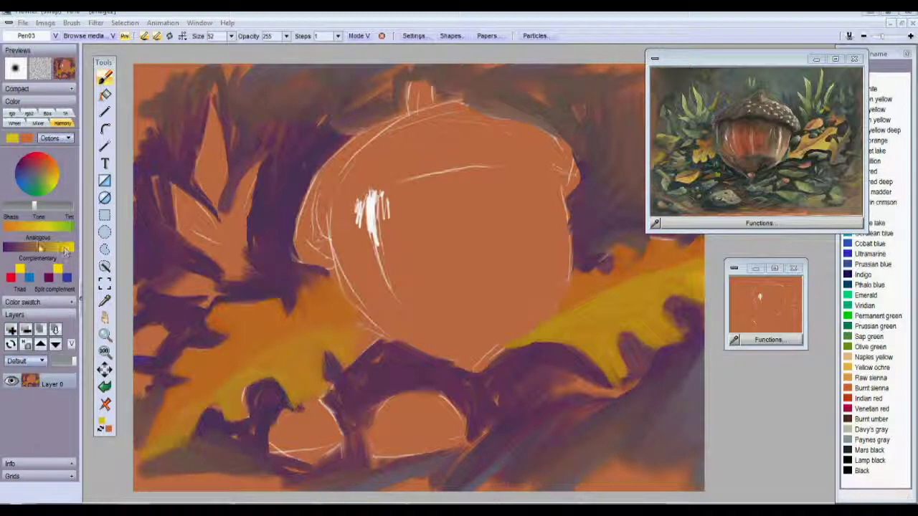
{"action": "left_click_drag", "start_coordinate": [40, 186], "coordinate": [62, 206]}
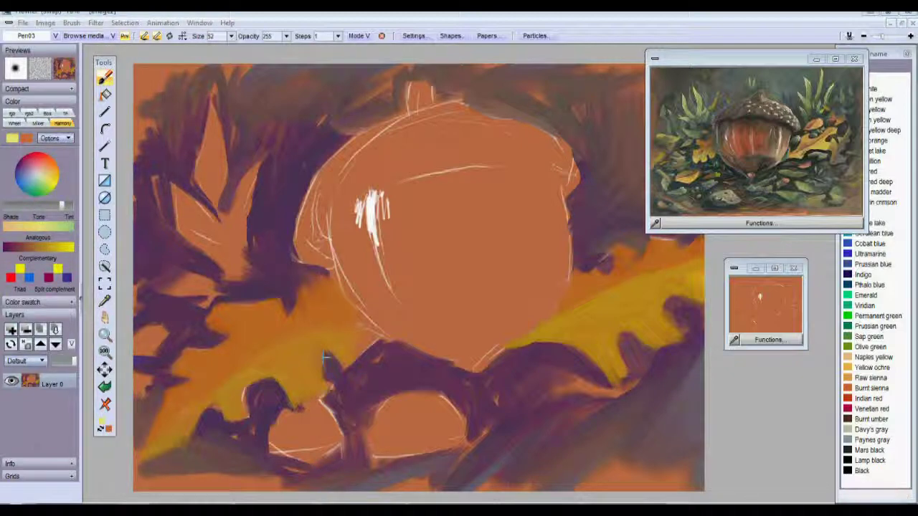
{"action": "mouse_move", "coordinate": [289, 374]}
{"action": "left_mouse_down"}
{"action": "mouse_move", "coordinate": [304, 353]}
{"action": "mouse_move", "coordinate": [289, 391]}
{"action": "mouse_move", "coordinate": [266, 372]}
{"action": "mouse_move", "coordinate": [236, 390]}
{"action": "mouse_move", "coordinate": [224, 419]}
{"action": "left_mouse_up"}
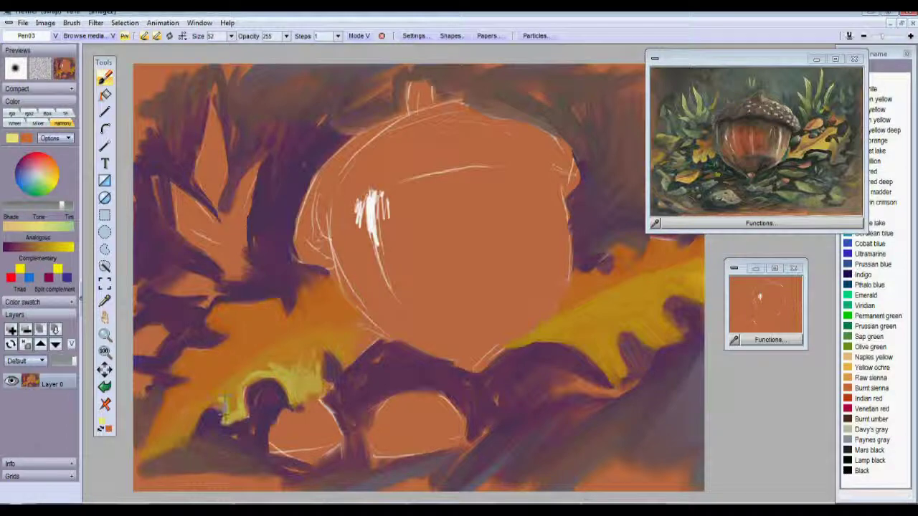
{"action": "mouse_move", "coordinate": [228, 400]}
{"action": "left_mouse_down"}
{"action": "mouse_move", "coordinate": [146, 452]}
{"action": "mouse_move", "coordinate": [187, 426]}
{"action": "left_mouse_up"}
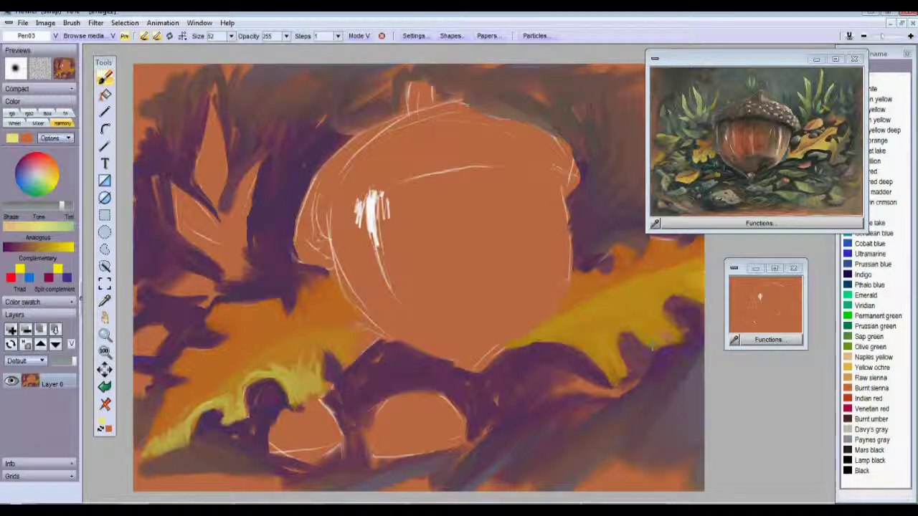
{"action": "mouse_move", "coordinate": [654, 309]}
{"action": "left_mouse_down"}
{"action": "mouse_move", "coordinate": [685, 325]}
{"action": "mouse_move", "coordinate": [656, 318]}
{"action": "mouse_move", "coordinate": [652, 336]}
{"action": "mouse_move", "coordinate": [652, 315]}
{"action": "mouse_move", "coordinate": [706, 300]}
{"action": "mouse_move", "coordinate": [707, 276]}
{"action": "left_mouse_up"}
{"action": "mouse_move", "coordinate": [649, 325]}
{"action": "left_mouse_down"}
{"action": "mouse_move", "coordinate": [610, 320]}
{"action": "mouse_move", "coordinate": [622, 337]}
{"action": "mouse_move", "coordinate": [610, 362]}
{"action": "mouse_move", "coordinate": [605, 352]}
{"action": "left_mouse_up"}
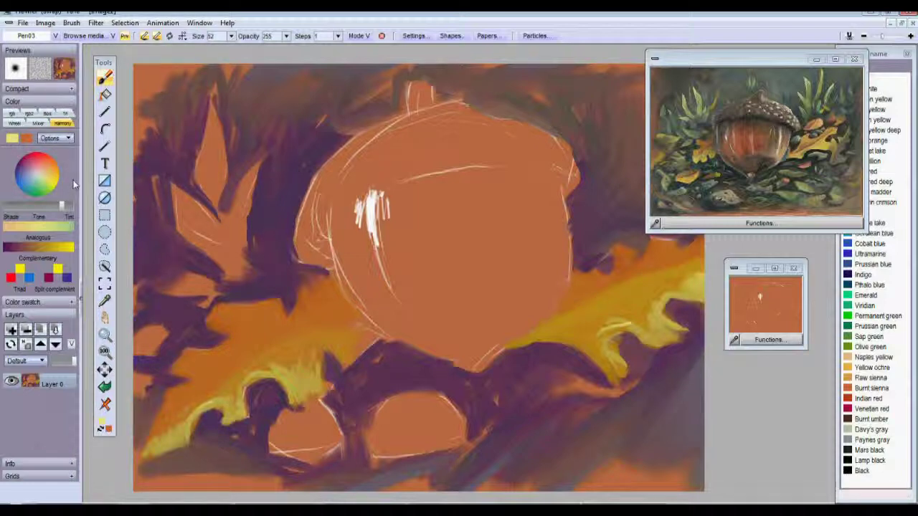
Step: Pick a dark purple and paint the shadow beneath the acorn cap's rim and down the nut's left side
{"action": "left_click_drag", "start_coordinate": [43, 176], "coordinate": [20, 166]}
{"action": "left_click_drag", "start_coordinate": [58, 204], "coordinate": [21, 205]}
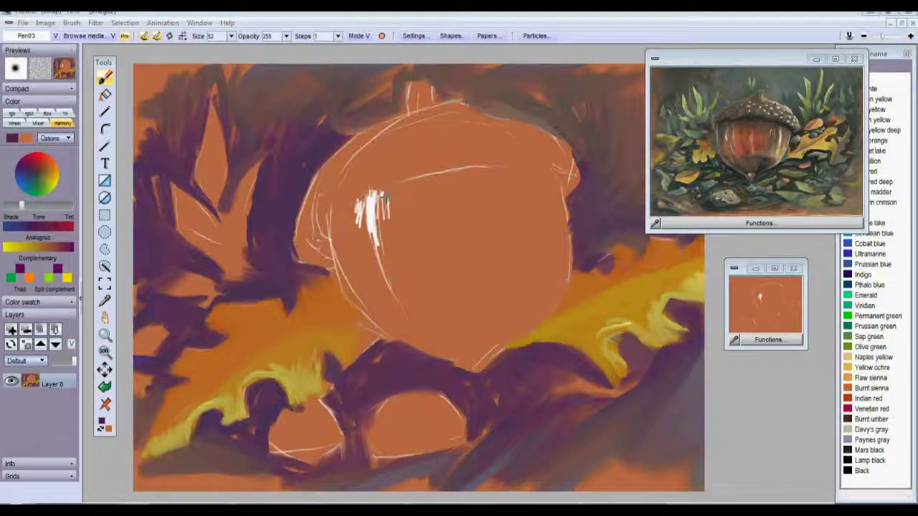
{"action": "right_click", "coordinate": [337, 218]}
{"action": "mouse_move", "coordinate": [327, 232]}
{"action": "left_mouse_down"}
{"action": "mouse_move", "coordinate": [404, 172]}
{"action": "mouse_move", "coordinate": [463, 164]}
{"action": "mouse_move", "coordinate": [565, 185]}
{"action": "left_mouse_up"}
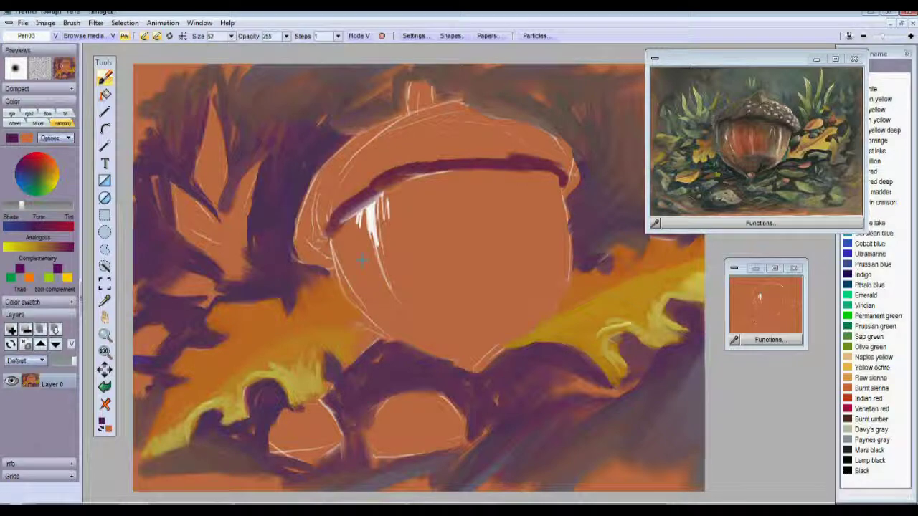
{"action": "mouse_move", "coordinate": [342, 228]}
{"action": "left_mouse_down"}
{"action": "mouse_move", "coordinate": [359, 305]}
{"action": "mouse_move", "coordinate": [337, 237]}
{"action": "mouse_move", "coordinate": [442, 166]}
{"action": "mouse_move", "coordinate": [377, 180]}
{"action": "mouse_move", "coordinate": [521, 164]}
{"action": "mouse_move", "coordinate": [550, 168]}
{"action": "mouse_move", "coordinate": [560, 192]}
{"action": "left_mouse_up"}
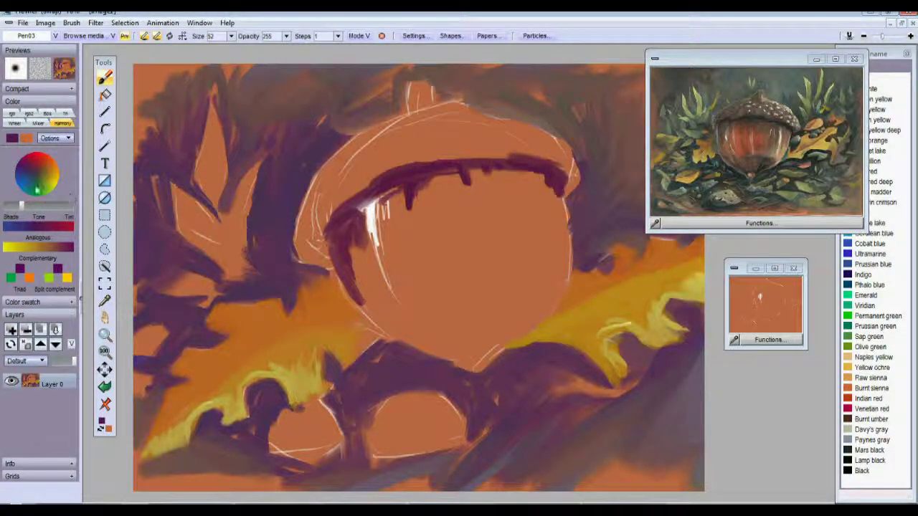
Step: Shade the nut's left edge, bottom tip and right edge with a muted dark maroon
{"action": "left_click", "coordinate": [32, 174]}
{"action": "mouse_move", "coordinate": [338, 215]}
{"action": "left_mouse_down"}
{"action": "mouse_move", "coordinate": [352, 287]}
{"action": "mouse_move", "coordinate": [350, 223]}
{"action": "mouse_move", "coordinate": [361, 233]}
{"action": "mouse_move", "coordinate": [368, 219]}
{"action": "mouse_move", "coordinate": [364, 227]}
{"action": "left_mouse_up"}
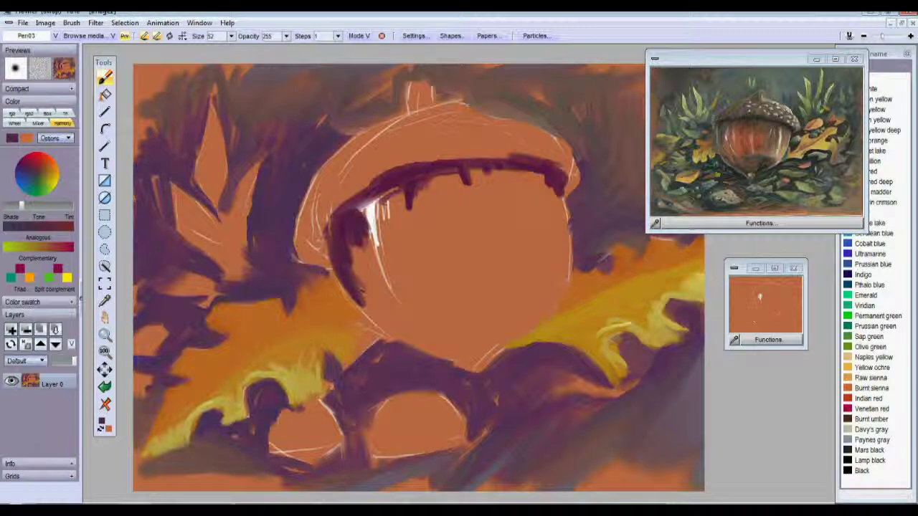
{"action": "mouse_move", "coordinate": [389, 330]}
{"action": "left_mouse_down"}
{"action": "mouse_move", "coordinate": [427, 342]}
{"action": "mouse_move", "coordinate": [467, 316]}
{"action": "left_mouse_up"}
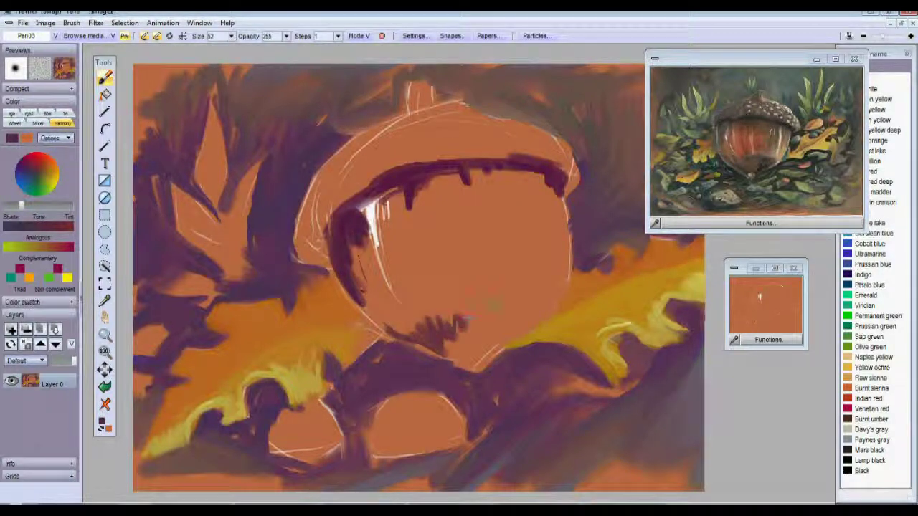
{"action": "mouse_move", "coordinate": [503, 344]}
{"action": "left_mouse_down"}
{"action": "mouse_move", "coordinate": [542, 323]}
{"action": "mouse_move", "coordinate": [479, 352]}
{"action": "mouse_move", "coordinate": [495, 366]}
{"action": "mouse_move", "coordinate": [465, 338]}
{"action": "mouse_move", "coordinate": [515, 324]}
{"action": "mouse_move", "coordinate": [476, 344]}
{"action": "mouse_move", "coordinate": [436, 342]}
{"action": "mouse_move", "coordinate": [453, 351]}
{"action": "left_mouse_up"}
{"action": "mouse_move", "coordinate": [513, 309]}
{"action": "left_mouse_down"}
{"action": "mouse_move", "coordinate": [482, 335]}
{"action": "mouse_move", "coordinate": [561, 277]}
{"action": "mouse_move", "coordinate": [551, 215]}
{"action": "mouse_move", "coordinate": [548, 244]}
{"action": "mouse_move", "coordinate": [557, 216]}
{"action": "mouse_move", "coordinate": [562, 241]}
{"action": "left_mouse_up"}
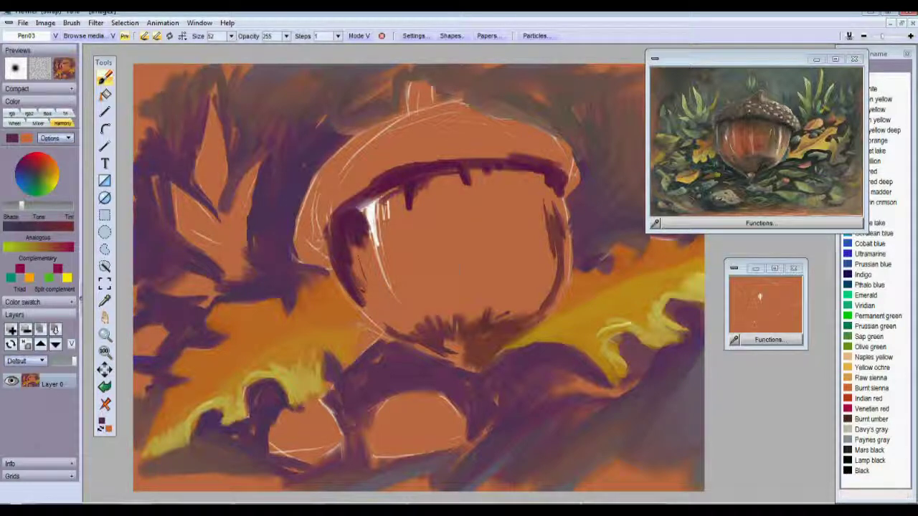
Step: Brush dark brown vertical streaks down the nut from the shadow under the cap
{"action": "left_click", "coordinate": [39, 172]}
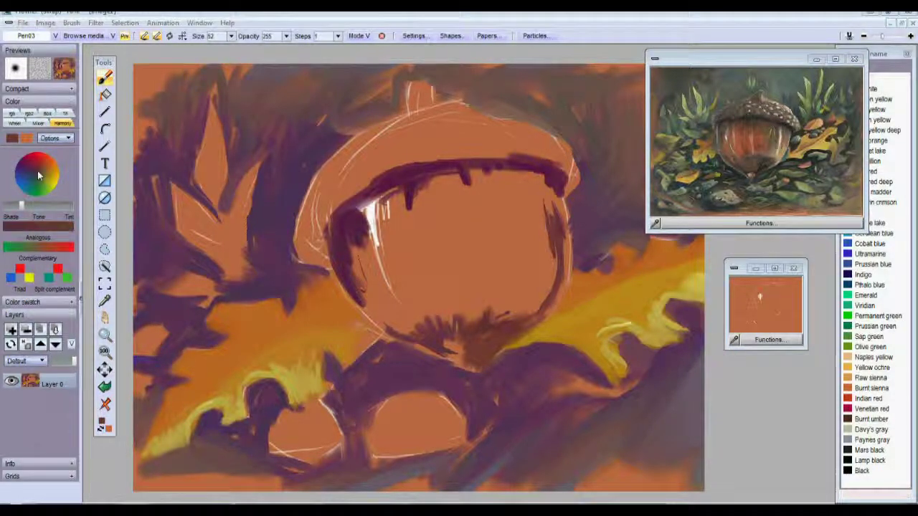
{"action": "left_click_drag", "start_coordinate": [407, 185], "coordinate": [422, 242]}
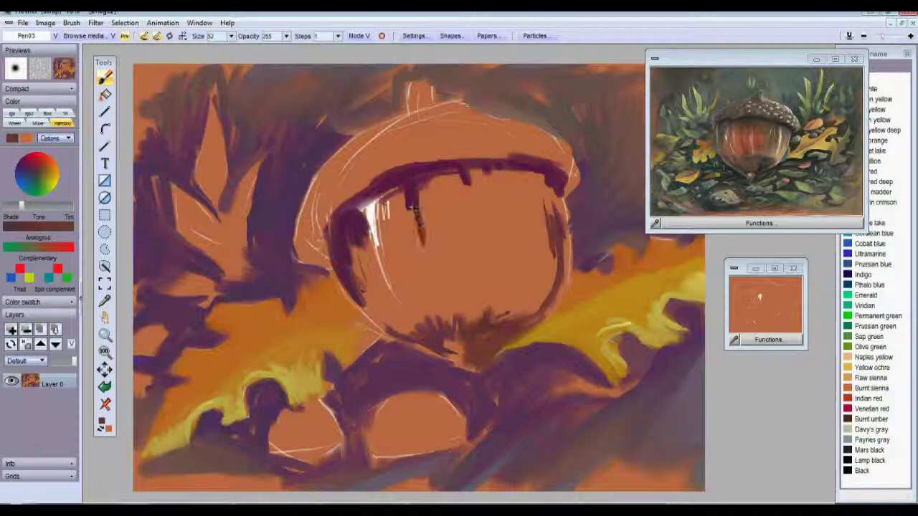
{"action": "mouse_move", "coordinate": [416, 209]}
{"action": "left_mouse_down"}
{"action": "mouse_move", "coordinate": [432, 227]}
{"action": "mouse_move", "coordinate": [453, 218]}
{"action": "mouse_move", "coordinate": [466, 179]}
{"action": "mouse_move", "coordinate": [488, 198]}
{"action": "mouse_move", "coordinate": [499, 170]}
{"action": "mouse_move", "coordinate": [547, 179]}
{"action": "left_mouse_up"}
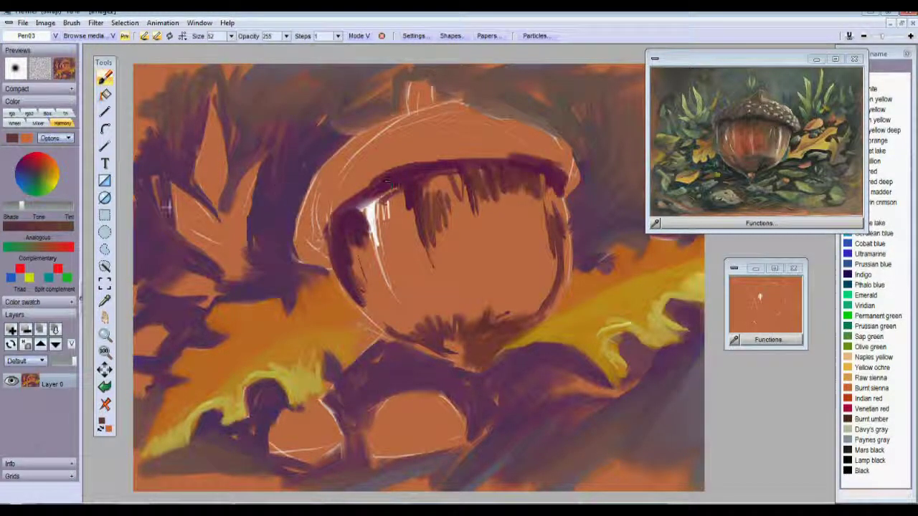
Step: Lighten the brown to a mid-tone reddish brown and brush vertical streaks across the whole nut
{"action": "left_click_drag", "start_coordinate": [22, 205], "coordinate": [38, 206]}
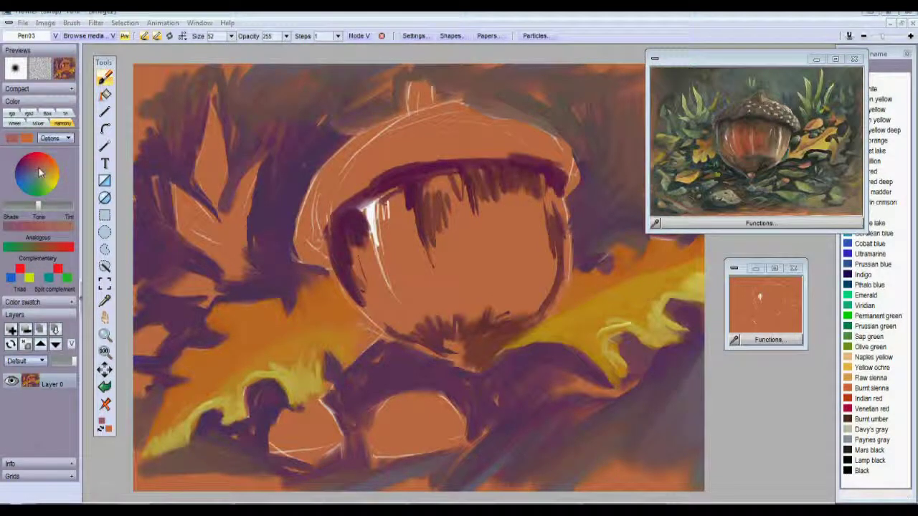
{"action": "mouse_move", "coordinate": [438, 221]}
{"action": "left_mouse_down"}
{"action": "mouse_move", "coordinate": [449, 291]}
{"action": "mouse_move", "coordinate": [461, 245]}
{"action": "left_mouse_up"}
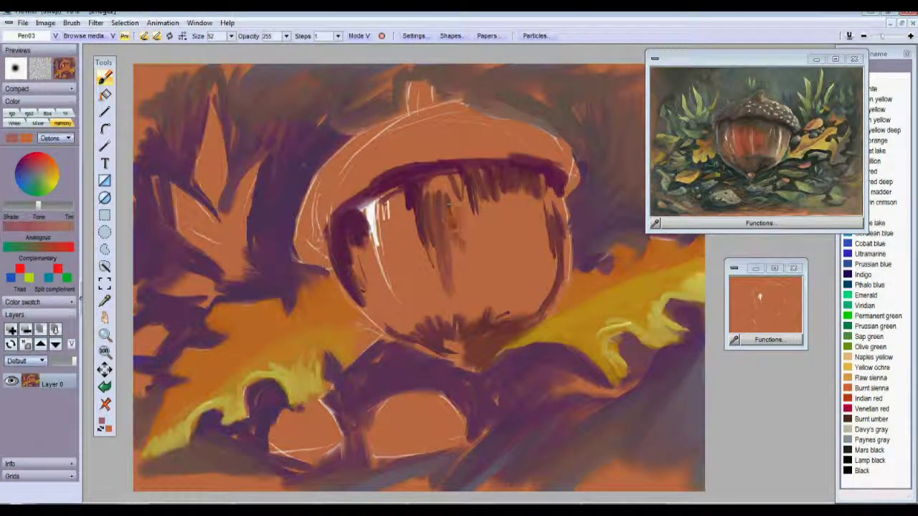
{"action": "mouse_move", "coordinate": [465, 193]}
{"action": "left_mouse_down"}
{"action": "mouse_move", "coordinate": [490, 213]}
{"action": "mouse_move", "coordinate": [504, 259]}
{"action": "left_mouse_up"}
{"action": "mouse_move", "coordinate": [504, 188]}
{"action": "left_mouse_down"}
{"action": "mouse_move", "coordinate": [524, 253]}
{"action": "mouse_move", "coordinate": [546, 222]}
{"action": "left_mouse_up"}
{"action": "mouse_move", "coordinate": [551, 188]}
{"action": "left_mouse_down"}
{"action": "mouse_move", "coordinate": [560, 244]}
{"action": "mouse_move", "coordinate": [521, 314]}
{"action": "mouse_move", "coordinate": [473, 324]}
{"action": "mouse_move", "coordinate": [453, 317]}
{"action": "mouse_move", "coordinate": [412, 330]}
{"action": "mouse_move", "coordinate": [374, 301]}
{"action": "mouse_move", "coordinate": [356, 262]}
{"action": "mouse_move", "coordinate": [360, 224]}
{"action": "mouse_move", "coordinate": [374, 271]}
{"action": "left_mouse_up"}
{"action": "left_click_drag", "start_coordinate": [368, 208], "coordinate": [359, 235]}
{"action": "mouse_move", "coordinate": [403, 190]}
{"action": "left_mouse_down"}
{"action": "mouse_move", "coordinate": [428, 245]}
{"action": "mouse_move", "coordinate": [431, 283]}
{"action": "left_mouse_up"}
{"action": "left_click_drag", "start_coordinate": [491, 243], "coordinate": [488, 276]}
{"action": "mouse_move", "coordinate": [509, 231]}
{"action": "left_mouse_down"}
{"action": "mouse_move", "coordinate": [497, 259]}
{"action": "mouse_move", "coordinate": [553, 276]}
{"action": "left_mouse_up"}
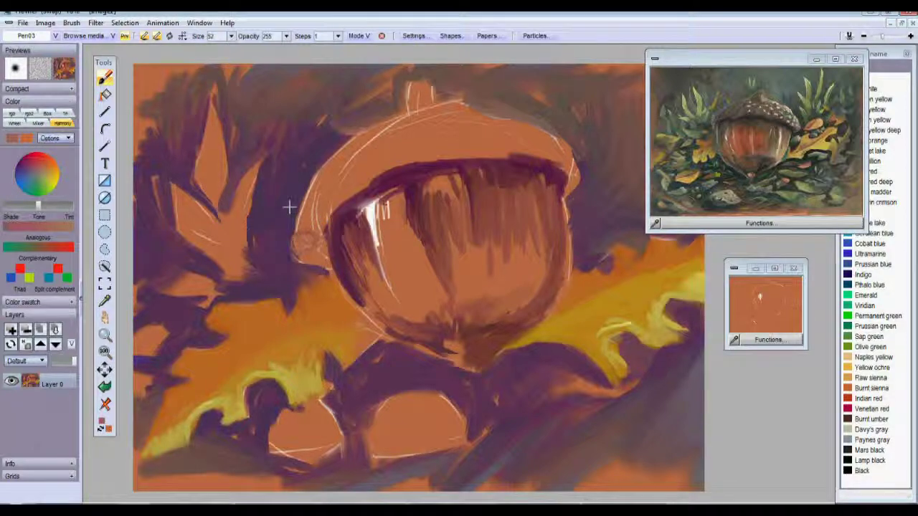
Step: Pick a mid-tone violet and draw small round scales over the acorn cap, shading up to the stem
{"action": "left_click", "coordinate": [25, 173]}
{"action": "left_click", "coordinate": [24, 170]}
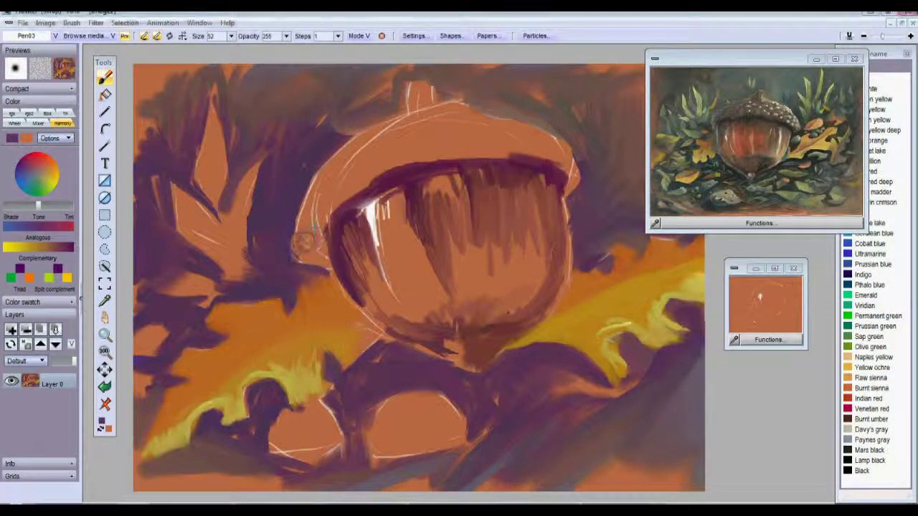
{"action": "mouse_move", "coordinate": [304, 235]}
{"action": "left_mouse_down"}
{"action": "mouse_move", "coordinate": [319, 266]}
{"action": "mouse_move", "coordinate": [329, 231]}
{"action": "mouse_move", "coordinate": [297, 215]}
{"action": "mouse_move", "coordinate": [313, 192]}
{"action": "mouse_move", "coordinate": [344, 205]}
{"action": "mouse_move", "coordinate": [338, 173]}
{"action": "mouse_move", "coordinate": [366, 192]}
{"action": "mouse_move", "coordinate": [372, 157]}
{"action": "mouse_move", "coordinate": [386, 175]}
{"action": "mouse_move", "coordinate": [417, 142]}
{"action": "mouse_move", "coordinate": [420, 153]}
{"action": "left_mouse_up"}
{"action": "mouse_move", "coordinate": [358, 147]}
{"action": "left_mouse_down"}
{"action": "mouse_move", "coordinate": [377, 129]}
{"action": "mouse_move", "coordinate": [418, 133]}
{"action": "mouse_move", "coordinate": [398, 126]}
{"action": "mouse_move", "coordinate": [411, 113]}
{"action": "mouse_move", "coordinate": [457, 109]}
{"action": "mouse_move", "coordinate": [491, 140]}
{"action": "mouse_move", "coordinate": [518, 127]}
{"action": "mouse_move", "coordinate": [545, 130]}
{"action": "mouse_move", "coordinate": [567, 148]}
{"action": "mouse_move", "coordinate": [570, 165]}
{"action": "mouse_move", "coordinate": [513, 166]}
{"action": "mouse_move", "coordinate": [454, 148]}
{"action": "left_mouse_up"}
{"action": "mouse_move", "coordinate": [411, 116]}
{"action": "left_mouse_down"}
{"action": "mouse_move", "coordinate": [413, 75]}
{"action": "mouse_move", "coordinate": [418, 107]}
{"action": "mouse_move", "coordinate": [448, 100]}
{"action": "left_mouse_up"}
Step: Pick a bright orange-red and brush glowing vertical strokes over the nut's body and bottom tip
{"action": "left_click", "coordinate": [41, 164]}
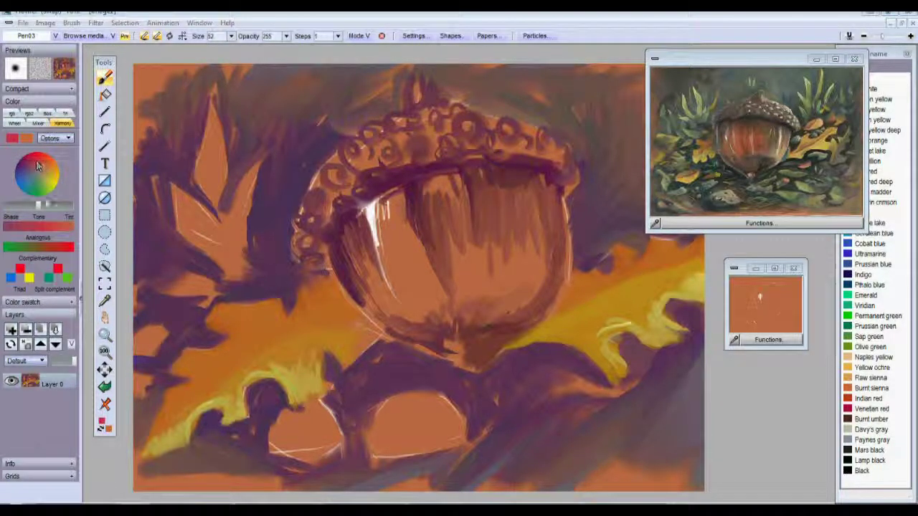
{"action": "left_click_drag", "start_coordinate": [39, 205], "coordinate": [57, 205]}
{"action": "left_click", "coordinate": [45, 171]}
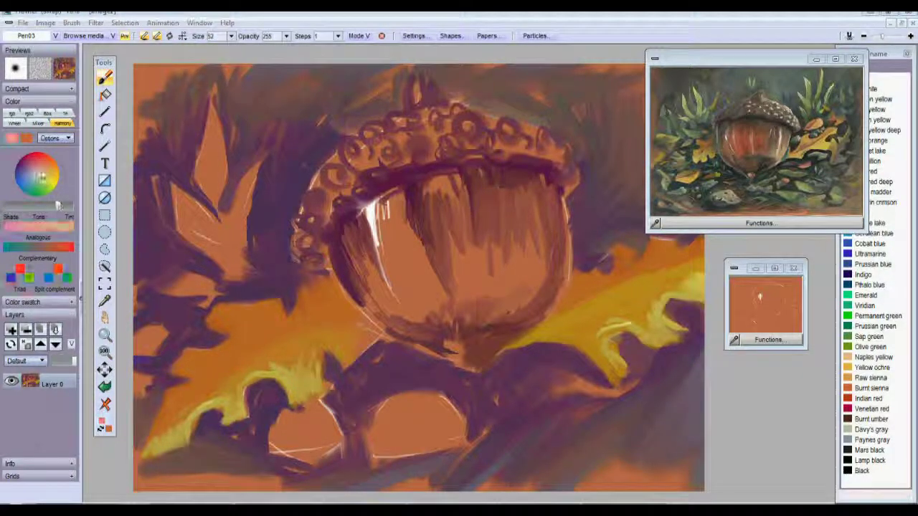
{"action": "left_click_drag", "start_coordinate": [45, 174], "coordinate": [55, 169]}
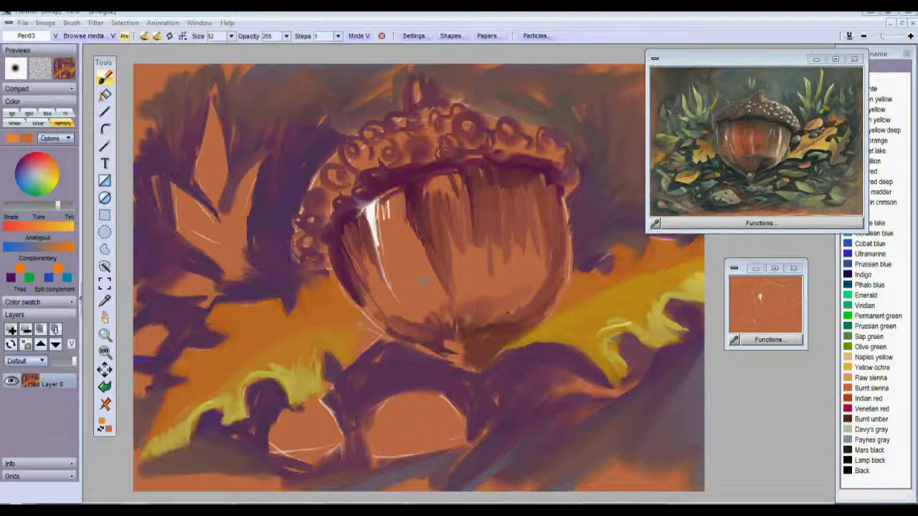
{"action": "left_click", "coordinate": [41, 165]}
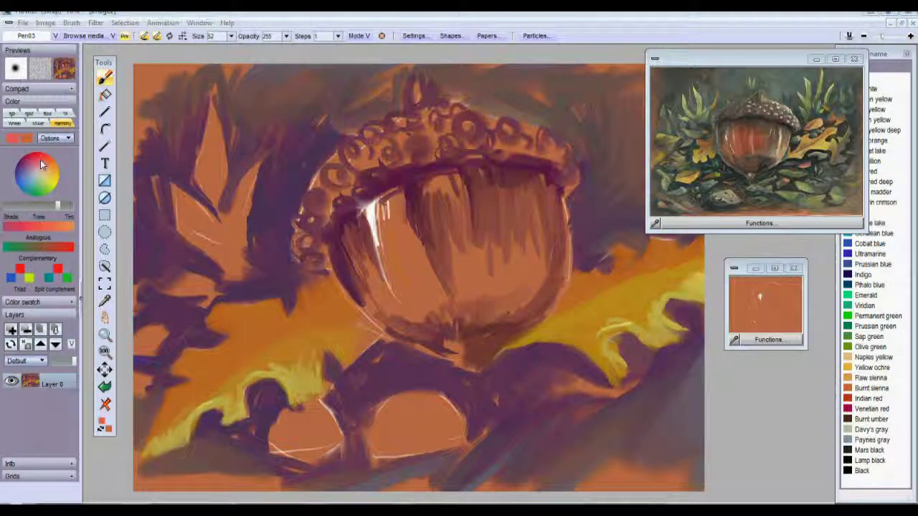
{"action": "left_click", "coordinate": [42, 165]}
{"action": "left_click", "coordinate": [43, 163]}
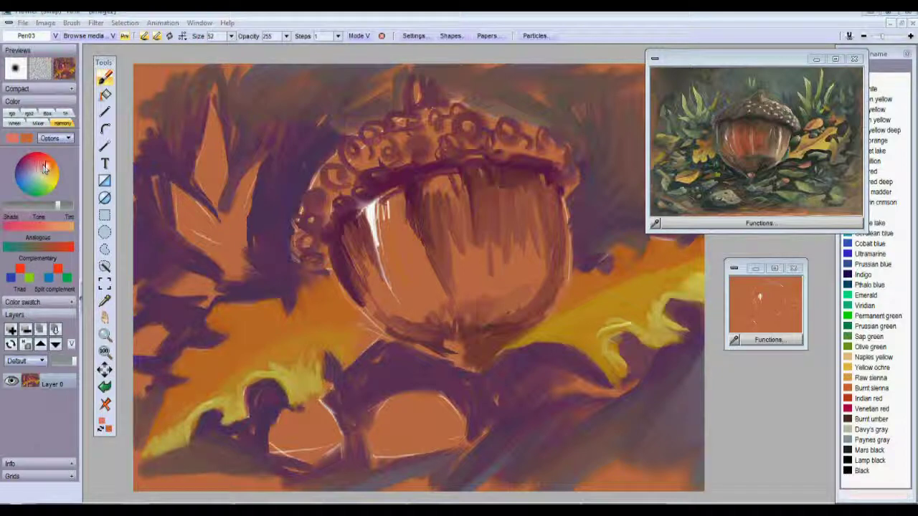
{"action": "left_click_drag", "start_coordinate": [45, 168], "coordinate": [49, 165]}
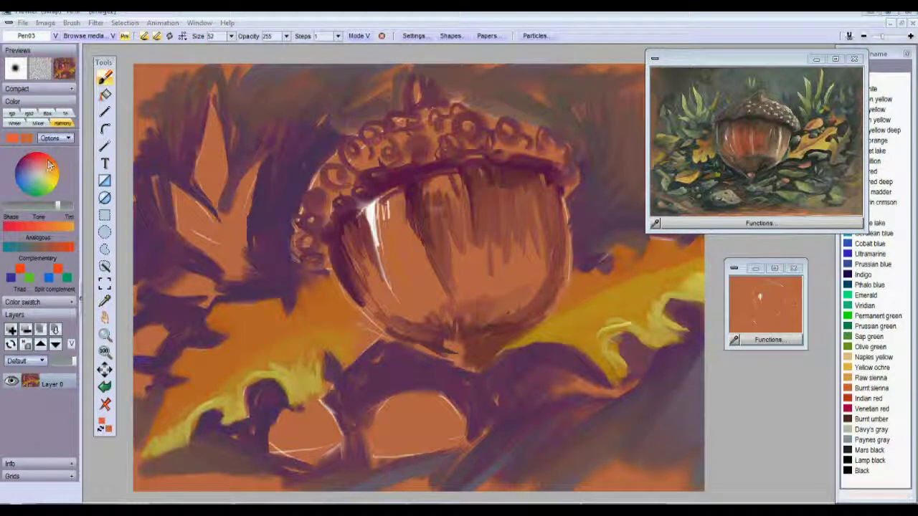
{"action": "left_click_drag", "start_coordinate": [392, 243], "coordinate": [418, 301]}
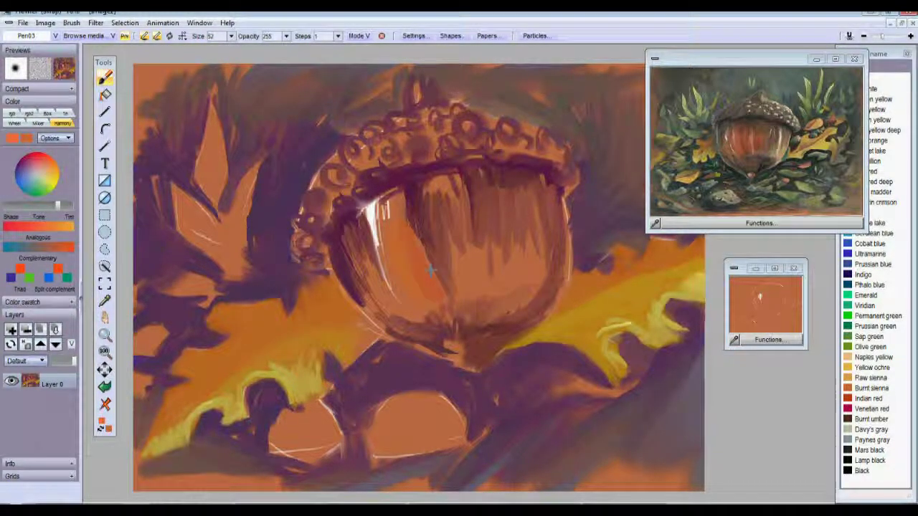
{"action": "mouse_move", "coordinate": [425, 248]}
{"action": "left_mouse_down"}
{"action": "mouse_move", "coordinate": [459, 287]}
{"action": "mouse_move", "coordinate": [468, 244]}
{"action": "mouse_move", "coordinate": [533, 266]}
{"action": "left_mouse_up"}
{"action": "mouse_move", "coordinate": [446, 177]}
{"action": "left_mouse_down"}
{"action": "mouse_move", "coordinate": [383, 210]}
{"action": "mouse_move", "coordinate": [376, 291]}
{"action": "mouse_move", "coordinate": [362, 312]}
{"action": "mouse_move", "coordinate": [443, 316]}
{"action": "mouse_move", "coordinate": [442, 349]}
{"action": "mouse_move", "coordinate": [430, 341]}
{"action": "mouse_move", "coordinate": [470, 348]}
{"action": "mouse_move", "coordinate": [509, 330]}
{"action": "left_mouse_up"}
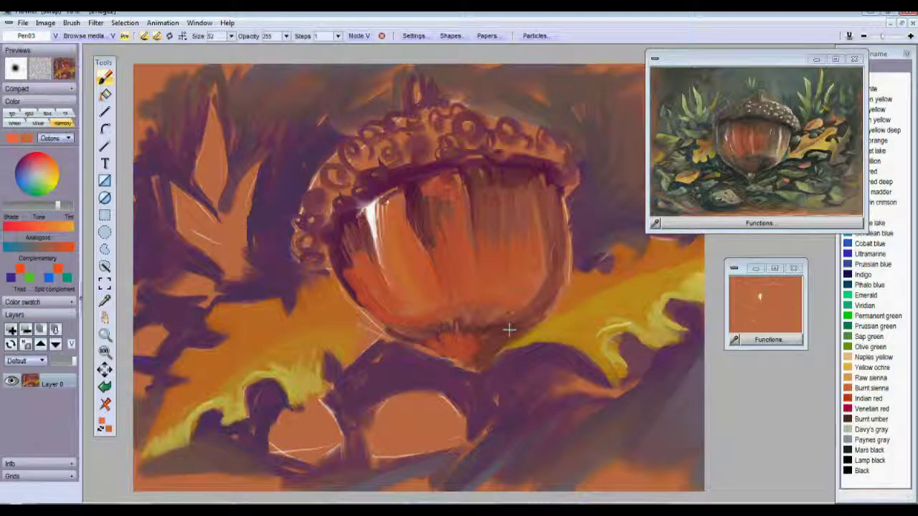
Step: Brush orange-red strokes over the acorn cap's scales from its lower rim up toward the stem
{"action": "mouse_move", "coordinate": [307, 221]}
{"action": "left_mouse_down"}
{"action": "mouse_move", "coordinate": [301, 244]}
{"action": "mouse_move", "coordinate": [297, 219]}
{"action": "mouse_move", "coordinate": [310, 190]}
{"action": "mouse_move", "coordinate": [359, 129]}
{"action": "mouse_move", "coordinate": [405, 112]}
{"action": "left_mouse_up"}
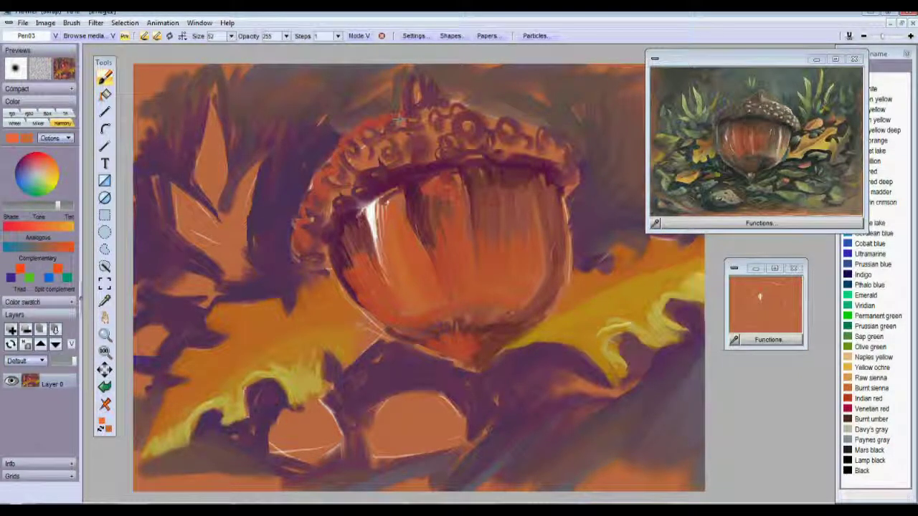
{"action": "left_click_drag", "start_coordinate": [333, 204], "coordinate": [411, 119]}
{"action": "mouse_move", "coordinate": [380, 161]}
{"action": "left_mouse_down"}
{"action": "mouse_move", "coordinate": [408, 150]}
{"action": "mouse_move", "coordinate": [429, 115]}
{"action": "mouse_move", "coordinate": [453, 115]}
{"action": "left_mouse_up"}
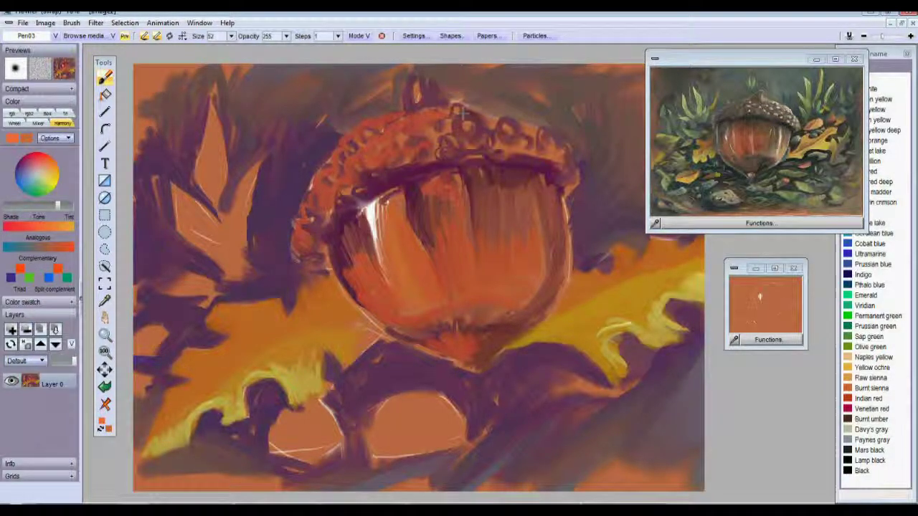
Step: Pick a yellow-green and paint it along the tall grass blades beside the acorn
{"action": "left_click", "coordinate": [46, 188]}
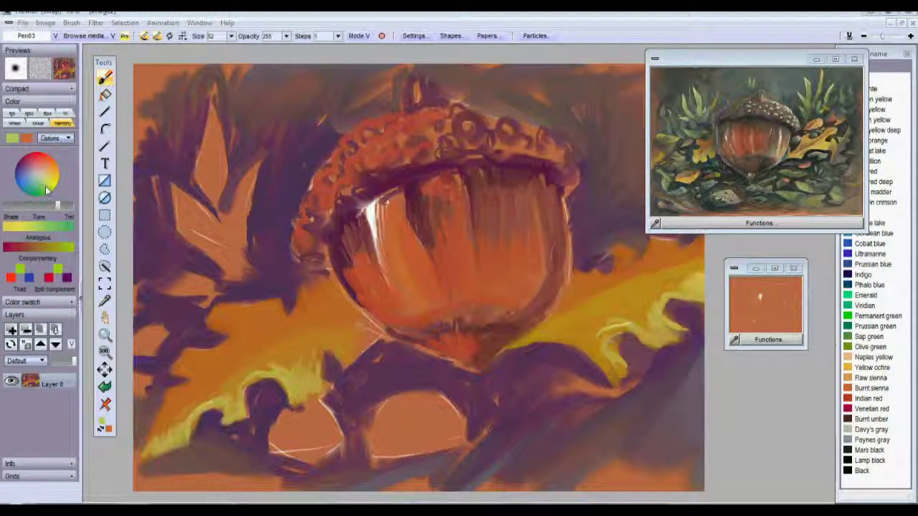
{"action": "mouse_move", "coordinate": [220, 208]}
{"action": "left_mouse_down"}
{"action": "mouse_move", "coordinate": [201, 169]}
{"action": "mouse_move", "coordinate": [207, 109]}
{"action": "mouse_move", "coordinate": [207, 136]}
{"action": "left_mouse_up"}
{"action": "mouse_move", "coordinate": [231, 226]}
{"action": "left_mouse_down"}
{"action": "mouse_move", "coordinate": [258, 152]}
{"action": "mouse_move", "coordinate": [187, 194]}
{"action": "mouse_move", "coordinate": [167, 181]}
{"action": "left_mouse_up"}
{"action": "left_click_drag", "start_coordinate": [234, 262], "coordinate": [180, 217]}
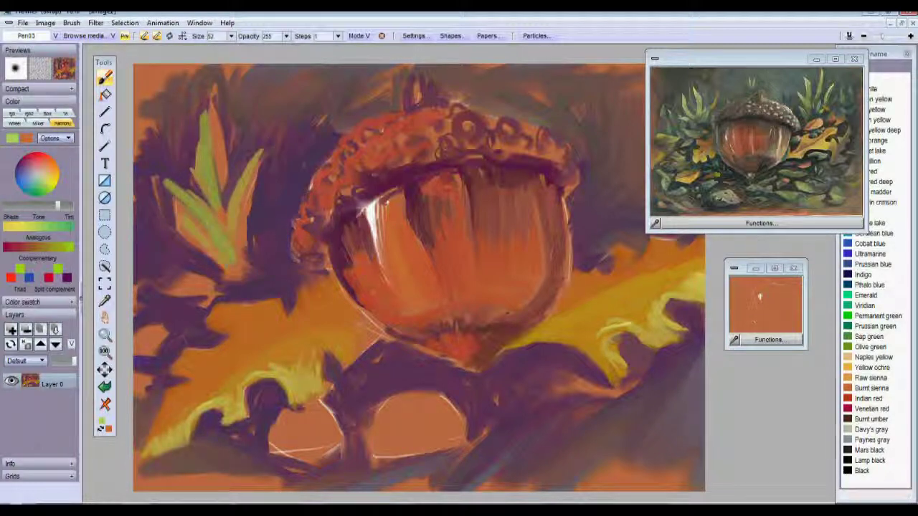
Step: Pick a deeper green and shade one side of each tall grass blade with it
{"action": "left_click", "coordinate": [41, 194]}
{"action": "mouse_move", "coordinate": [242, 251]}
{"action": "left_mouse_down"}
{"action": "mouse_move", "coordinate": [239, 207]}
{"action": "mouse_move", "coordinate": [269, 141]}
{"action": "left_mouse_up"}
{"action": "mouse_move", "coordinate": [227, 213]}
{"action": "left_mouse_down"}
{"action": "mouse_move", "coordinate": [208, 122]}
{"action": "mouse_move", "coordinate": [225, 179]}
{"action": "left_mouse_up"}
{"action": "left_click_drag", "start_coordinate": [167, 192], "coordinate": [231, 264]}
{"action": "left_click_drag", "start_coordinate": [179, 211], "coordinate": [223, 260]}
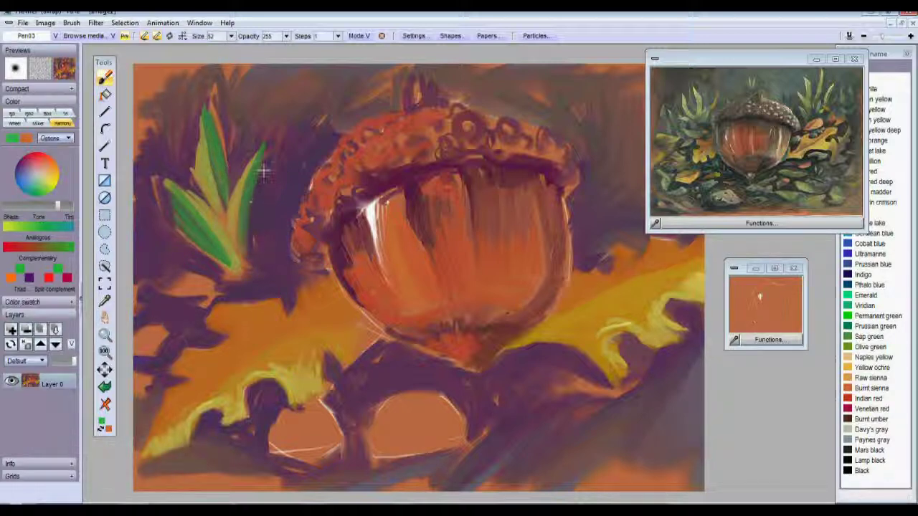
Step: Add short green blades and tufts around the grass clump and on the acorn's opposite side
{"action": "left_click_drag", "start_coordinate": [284, 260], "coordinate": [276, 246]}
{"action": "mouse_move", "coordinate": [271, 208]}
{"action": "left_mouse_down"}
{"action": "mouse_move", "coordinate": [266, 261]}
{"action": "mouse_move", "coordinate": [291, 221]}
{"action": "left_mouse_up"}
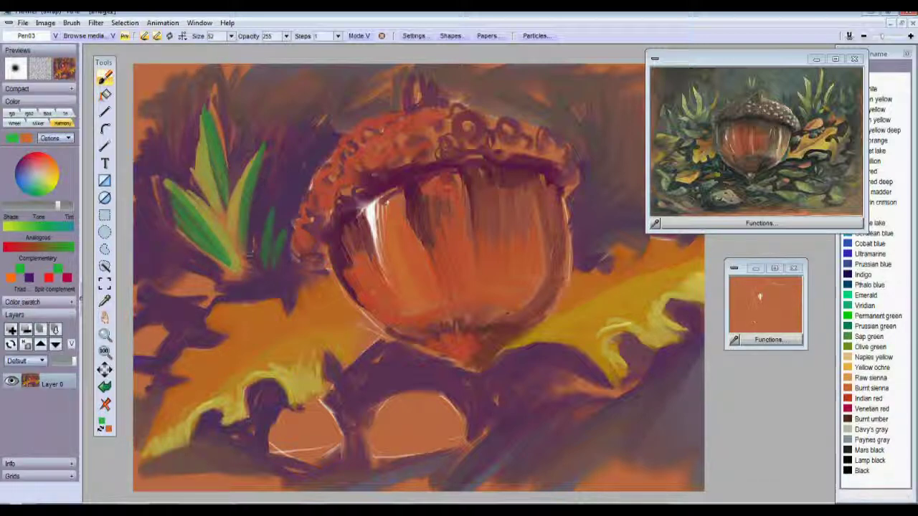
{"action": "left_click_drag", "start_coordinate": [158, 251], "coordinate": [202, 271]}
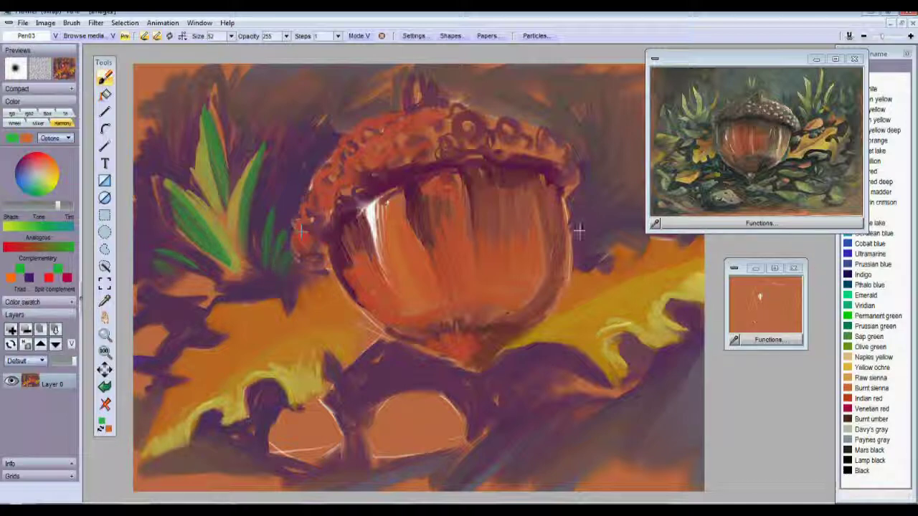
{"action": "mouse_move", "coordinate": [585, 186]}
{"action": "left_mouse_down"}
{"action": "mouse_move", "coordinate": [591, 240]}
{"action": "mouse_move", "coordinate": [618, 226]}
{"action": "left_mouse_up"}
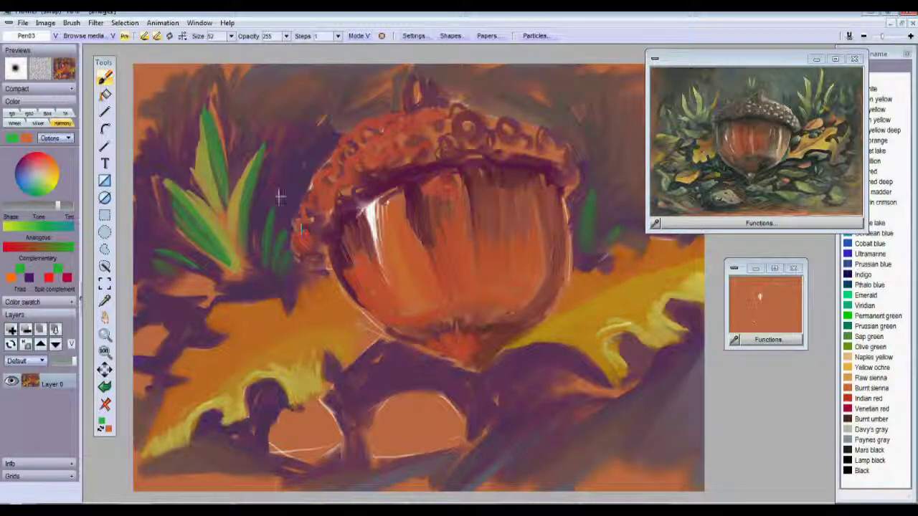
Step: Pick a pale beige and brush soft highlights on the nut's lower body and tip, the cap and the stem
{"action": "left_click", "coordinate": [41, 178]}
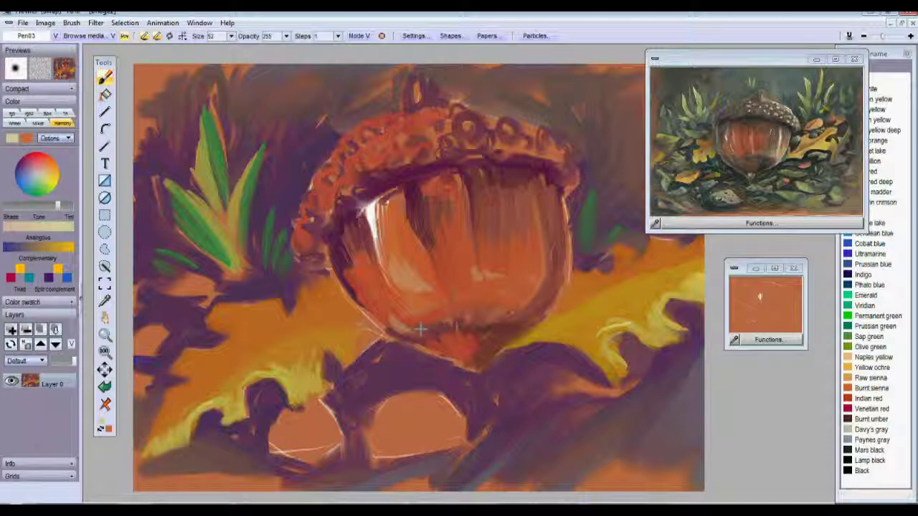
{"action": "mouse_move", "coordinate": [437, 344]}
{"action": "left_mouse_down"}
{"action": "mouse_move", "coordinate": [458, 359]}
{"action": "mouse_move", "coordinate": [482, 349]}
{"action": "left_mouse_up"}
{"action": "mouse_move", "coordinate": [327, 198]}
{"action": "left_mouse_down"}
{"action": "mouse_move", "coordinate": [356, 143]}
{"action": "mouse_move", "coordinate": [383, 133]}
{"action": "left_mouse_up"}
{"action": "mouse_move", "coordinate": [408, 103]}
{"action": "left_mouse_down"}
{"action": "mouse_move", "coordinate": [407, 76]}
{"action": "mouse_move", "coordinate": [413, 98]}
{"action": "left_mouse_up"}
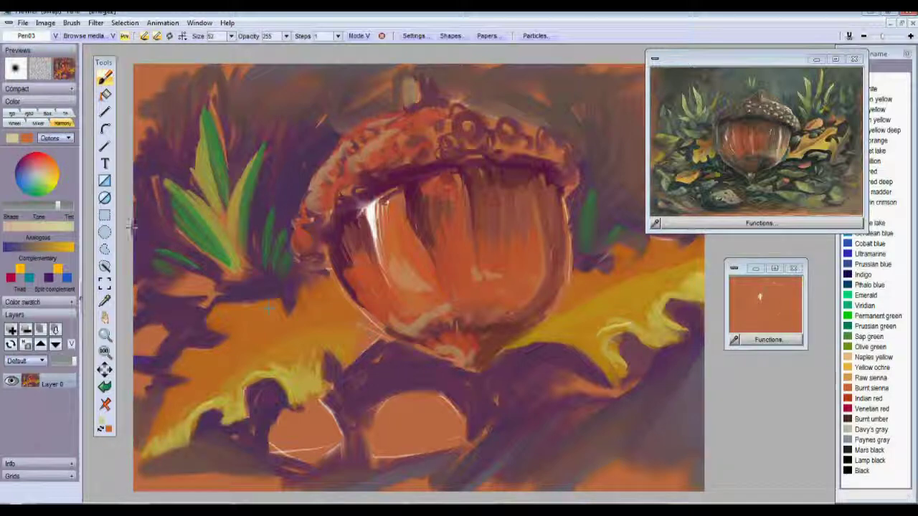
Step: Pick a very dark brown and draw the central veins along both yellow leaves
{"action": "left_click_drag", "start_coordinate": [50, 202], "coordinate": [58, 204]}
{"action": "left_click", "coordinate": [41, 173]}
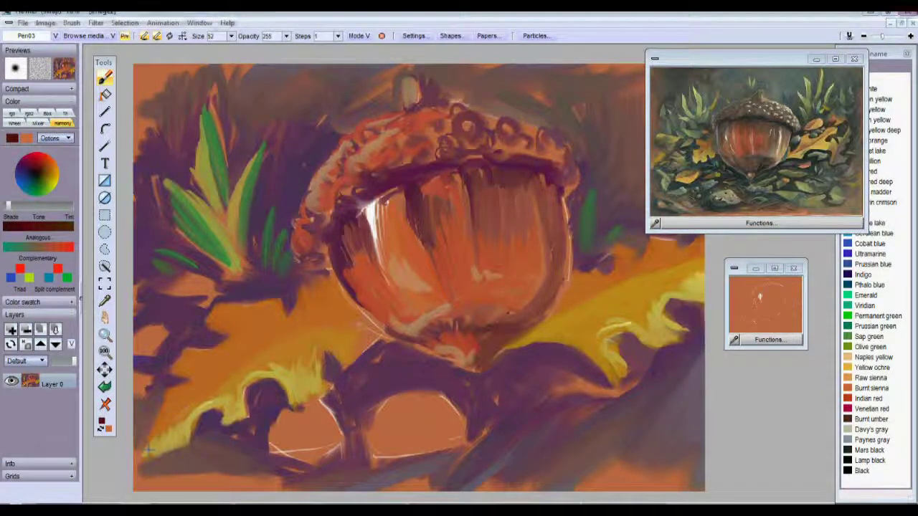
{"action": "mouse_move", "coordinate": [145, 454]}
{"action": "left_mouse_down"}
{"action": "mouse_move", "coordinate": [193, 401]}
{"action": "mouse_move", "coordinate": [273, 346]}
{"action": "mouse_move", "coordinate": [345, 313]}
{"action": "left_mouse_up"}
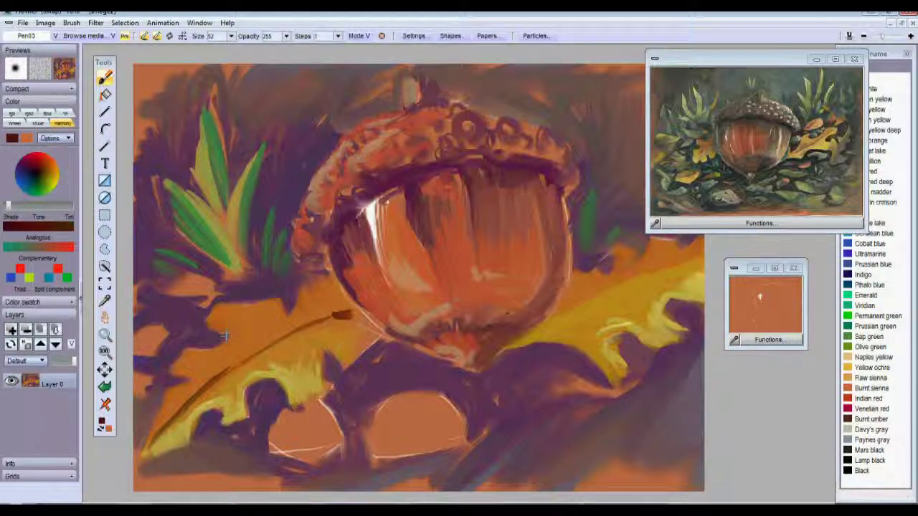
{"action": "left_click_drag", "start_coordinate": [556, 302], "coordinate": [704, 246]}
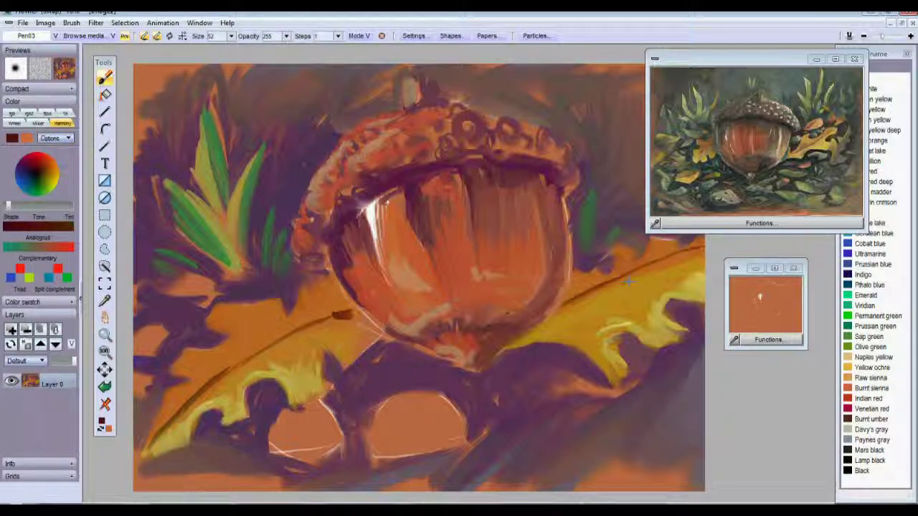
{"action": "mouse_move", "coordinate": [635, 281]}
{"action": "left_mouse_down"}
{"action": "mouse_move", "coordinate": [573, 302]}
{"action": "mouse_move", "coordinate": [719, 260]}
{"action": "mouse_move", "coordinate": [552, 312]}
{"action": "mouse_move", "coordinate": [669, 269]}
{"action": "left_mouse_up"}
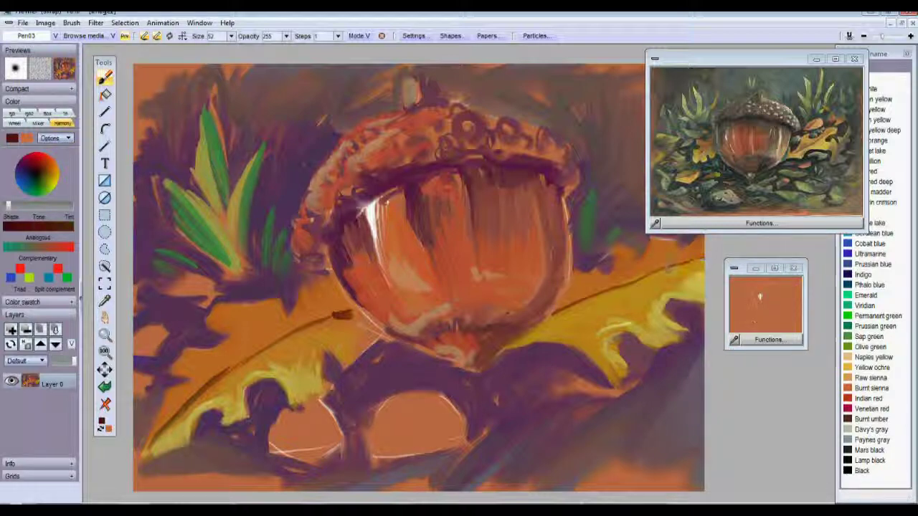
Step: Brush dark brown shadows under the acorn, deepen them with blue-black, and fill the hollows along both leaves' edges
{"action": "mouse_move", "coordinate": [406, 349]}
{"action": "left_mouse_down"}
{"action": "mouse_move", "coordinate": [438, 363]}
{"action": "mouse_move", "coordinate": [390, 349]}
{"action": "mouse_move", "coordinate": [354, 379]}
{"action": "mouse_move", "coordinate": [392, 342]}
{"action": "mouse_move", "coordinate": [429, 363]}
{"action": "mouse_move", "coordinate": [408, 345]}
{"action": "mouse_move", "coordinate": [443, 366]}
{"action": "mouse_move", "coordinate": [480, 368]}
{"action": "mouse_move", "coordinate": [533, 338]}
{"action": "mouse_move", "coordinate": [578, 370]}
{"action": "mouse_move", "coordinate": [518, 351]}
{"action": "mouse_move", "coordinate": [517, 365]}
{"action": "mouse_move", "coordinate": [555, 352]}
{"action": "mouse_move", "coordinate": [557, 372]}
{"action": "mouse_move", "coordinate": [531, 363]}
{"action": "left_mouse_up"}
{"action": "left_click", "coordinate": [43, 228]}
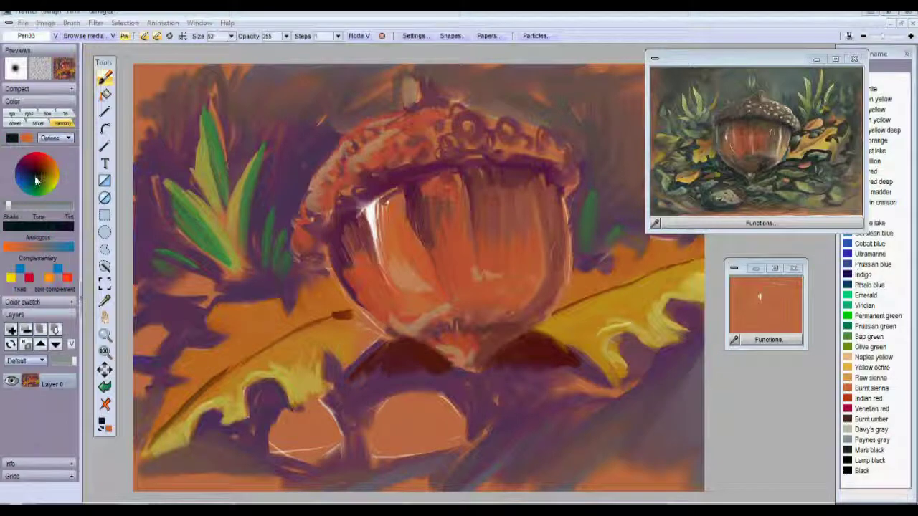
{"action": "mouse_move", "coordinate": [578, 352]}
{"action": "left_mouse_down"}
{"action": "mouse_move", "coordinate": [484, 380]}
{"action": "mouse_move", "coordinate": [498, 360]}
{"action": "mouse_move", "coordinate": [566, 352]}
{"action": "mouse_move", "coordinate": [500, 375]}
{"action": "mouse_move", "coordinate": [523, 359]}
{"action": "mouse_move", "coordinate": [625, 338]}
{"action": "mouse_move", "coordinate": [618, 359]}
{"action": "mouse_move", "coordinate": [635, 343]}
{"action": "mouse_move", "coordinate": [627, 384]}
{"action": "mouse_move", "coordinate": [604, 379]}
{"action": "mouse_move", "coordinate": [600, 367]}
{"action": "mouse_move", "coordinate": [685, 307]}
{"action": "mouse_move", "coordinate": [689, 326]}
{"action": "left_mouse_up"}
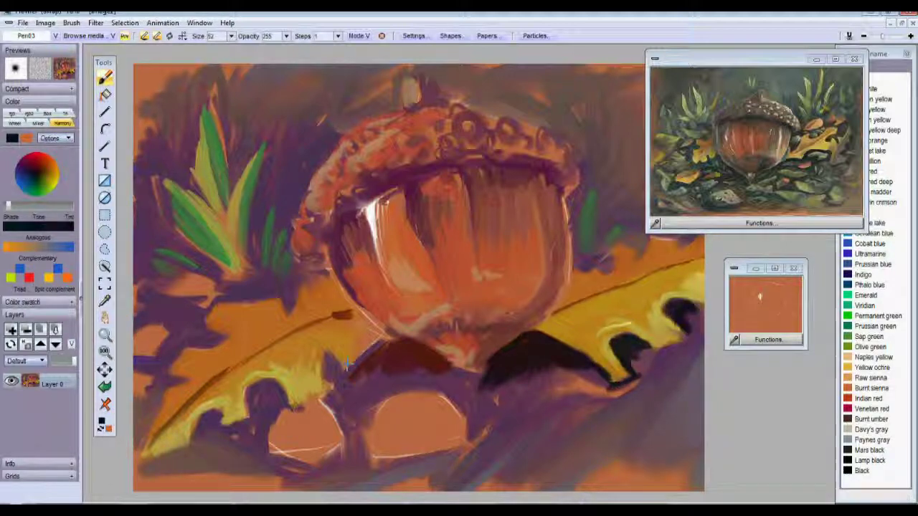
{"action": "mouse_move", "coordinate": [347, 363]}
{"action": "left_mouse_down"}
{"action": "mouse_move", "coordinate": [382, 344]}
{"action": "mouse_move", "coordinate": [361, 368]}
{"action": "mouse_move", "coordinate": [381, 365]}
{"action": "mouse_move", "coordinate": [403, 344]}
{"action": "mouse_move", "coordinate": [417, 350]}
{"action": "mouse_move", "coordinate": [389, 347]}
{"action": "mouse_move", "coordinate": [384, 361]}
{"action": "mouse_move", "coordinate": [416, 358]}
{"action": "mouse_move", "coordinate": [407, 368]}
{"action": "mouse_move", "coordinate": [431, 386]}
{"action": "mouse_move", "coordinate": [406, 370]}
{"action": "mouse_move", "coordinate": [465, 386]}
{"action": "left_mouse_up"}
{"action": "mouse_move", "coordinate": [349, 378]}
{"action": "left_mouse_down"}
{"action": "mouse_move", "coordinate": [327, 362]}
{"action": "mouse_move", "coordinate": [332, 385]}
{"action": "mouse_move", "coordinate": [264, 386]}
{"action": "mouse_move", "coordinate": [264, 403]}
{"action": "mouse_move", "coordinate": [279, 395]}
{"action": "mouse_move", "coordinate": [265, 407]}
{"action": "mouse_move", "coordinate": [201, 428]}
{"action": "mouse_move", "coordinate": [212, 414]}
{"action": "mouse_move", "coordinate": [210, 429]}
{"action": "mouse_move", "coordinate": [227, 428]}
{"action": "mouse_move", "coordinate": [277, 404]}
{"action": "left_mouse_up"}
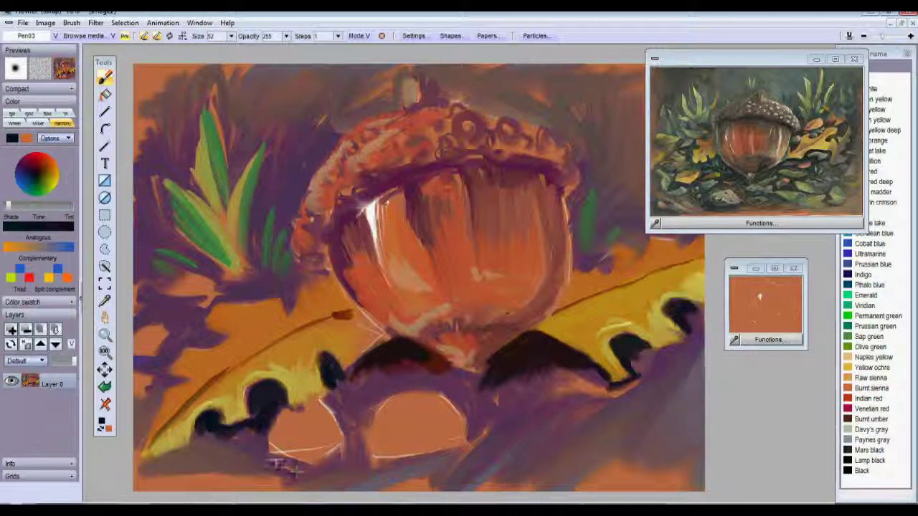
Step: Paint a blue-black shadow beneath the smaller stone and dab dark pits over both stones
{"action": "mouse_move", "coordinate": [277, 464]}
{"action": "left_mouse_down"}
{"action": "mouse_move", "coordinate": [299, 471]}
{"action": "mouse_move", "coordinate": [330, 463]}
{"action": "left_mouse_up"}
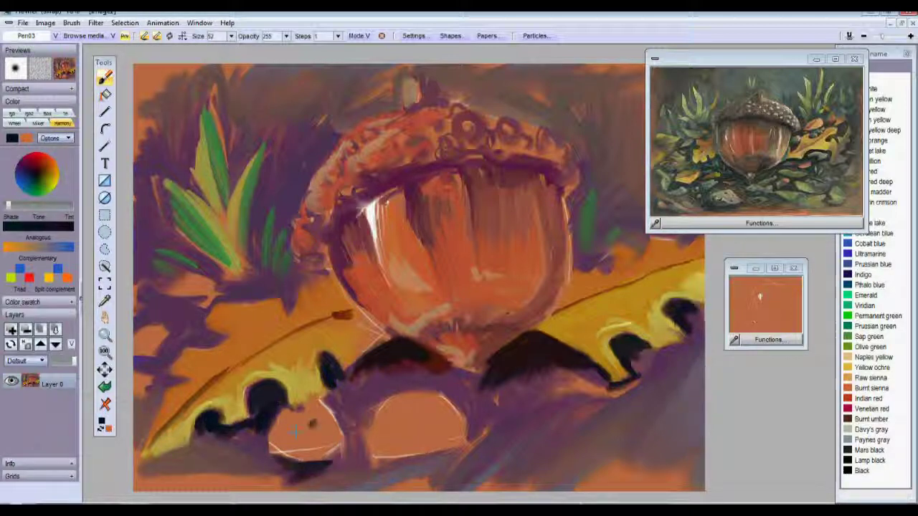
{"action": "mouse_move", "coordinate": [294, 430]}
{"action": "left_mouse_down"}
{"action": "mouse_move", "coordinate": [287, 440]}
{"action": "mouse_move", "coordinate": [285, 424]}
{"action": "left_mouse_up"}
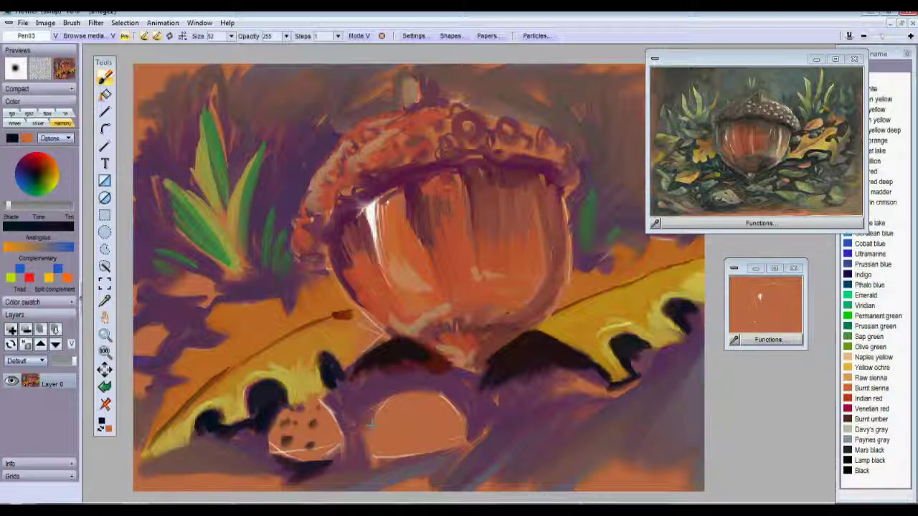
{"action": "left_click_drag", "start_coordinate": [393, 433], "coordinate": [389, 437]}
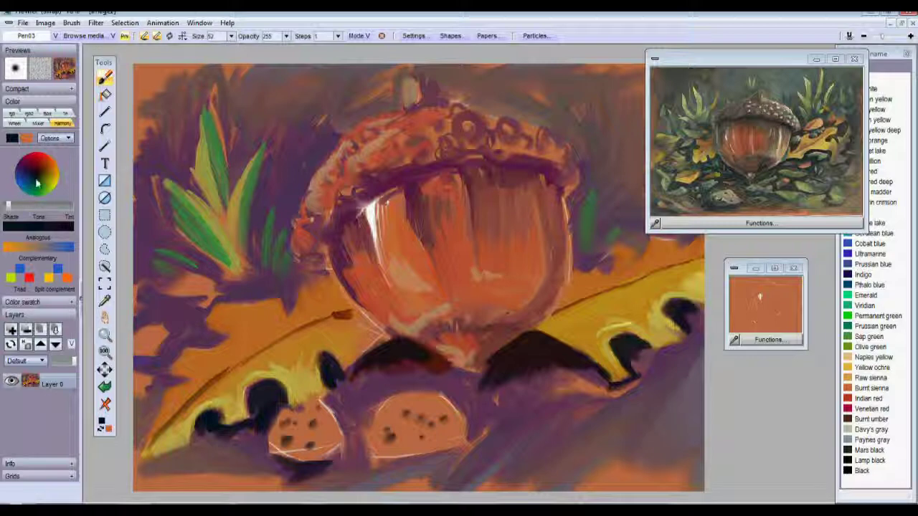
Step: Pick a light cream yellow and add small highlights beside the pits in the larger stone
{"action": "left_click_drag", "start_coordinate": [55, 206], "coordinate": [71, 206]}
{"action": "left_click_drag", "start_coordinate": [48, 185], "coordinate": [45, 176]}
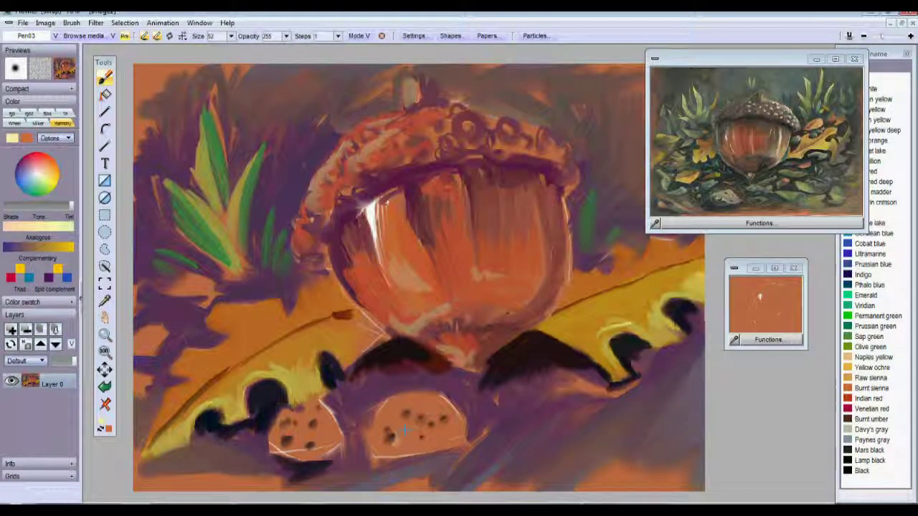
{"action": "left_click_drag", "start_coordinate": [403, 421], "coordinate": [443, 419]}
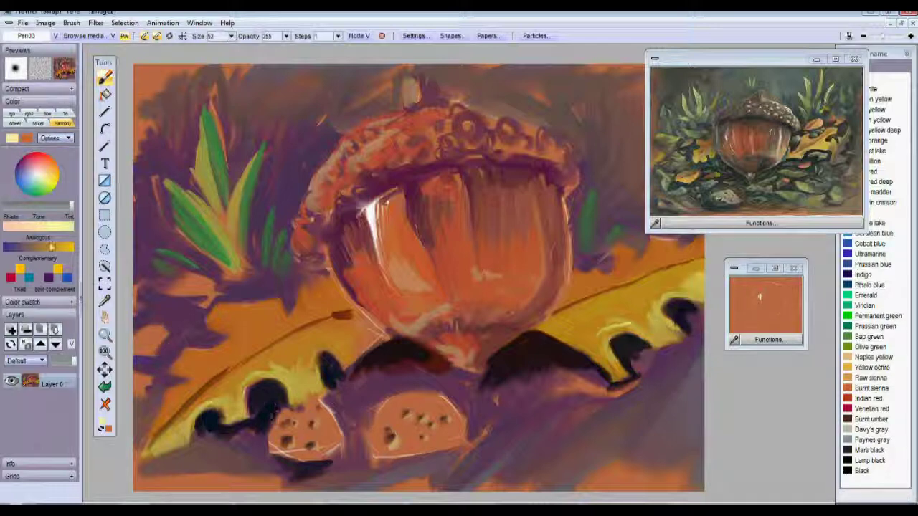
Step: Pick a near-white and brush light over the upper surfaces of both stones around their pits
{"action": "left_click_drag", "start_coordinate": [39, 183], "coordinate": [36, 175]}
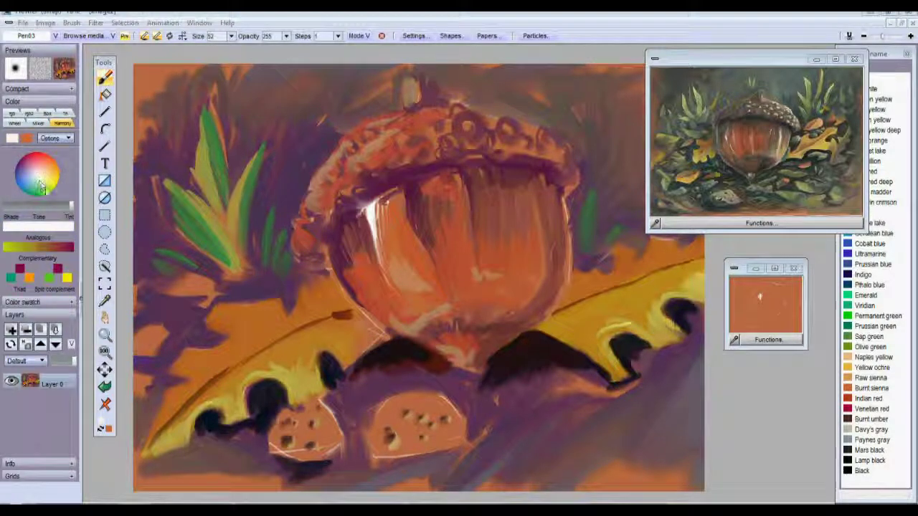
{"action": "mouse_move", "coordinate": [283, 409]}
{"action": "left_mouse_down"}
{"action": "mouse_move", "coordinate": [272, 446]}
{"action": "mouse_move", "coordinate": [285, 415]}
{"action": "mouse_move", "coordinate": [312, 407]}
{"action": "mouse_move", "coordinate": [283, 452]}
{"action": "mouse_move", "coordinate": [294, 419]}
{"action": "mouse_move", "coordinate": [324, 402]}
{"action": "left_mouse_up"}
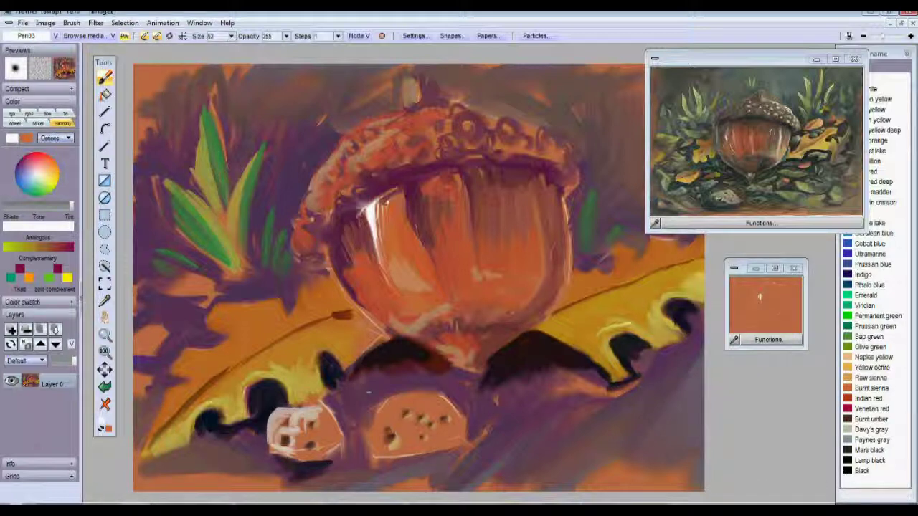
{"action": "mouse_move", "coordinate": [372, 430]}
{"action": "left_mouse_down"}
{"action": "mouse_move", "coordinate": [402, 397]}
{"action": "mouse_move", "coordinate": [376, 424]}
{"action": "mouse_move", "coordinate": [374, 451]}
{"action": "left_mouse_up"}
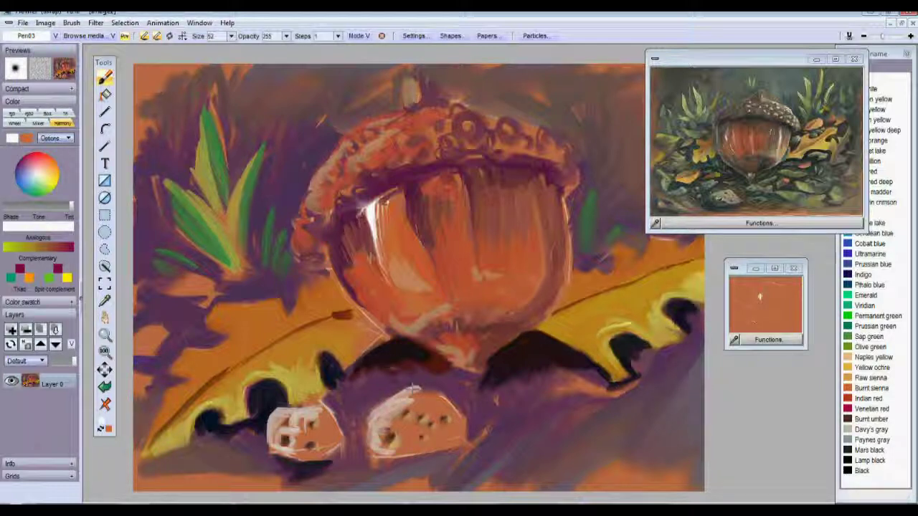
Step: Add near-white rim highlights along the nut's lower edge, the cap's outer edge and scales, and the stem
{"action": "mouse_move", "coordinate": [334, 260]}
{"action": "left_mouse_down"}
{"action": "mouse_move", "coordinate": [394, 324]}
{"action": "mouse_move", "coordinate": [430, 337]}
{"action": "left_mouse_up"}
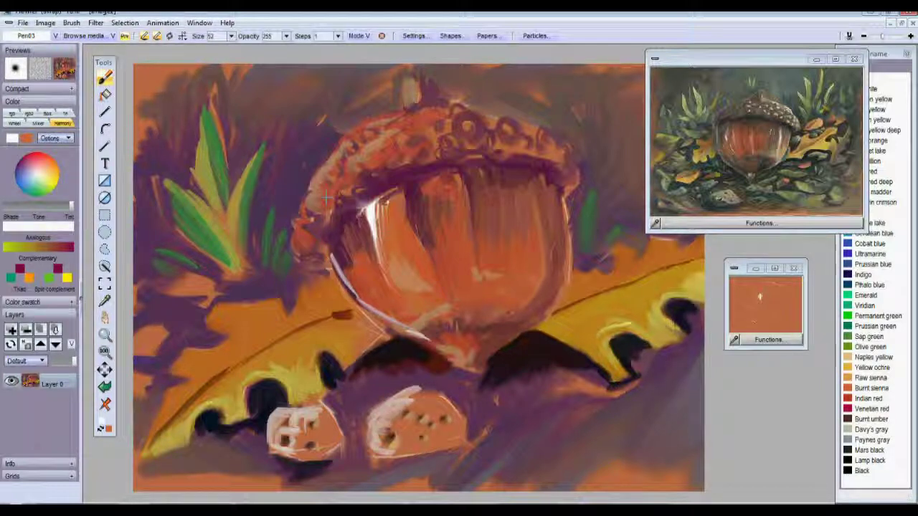
{"action": "mouse_move", "coordinate": [472, 131]}
{"action": "left_mouse_down"}
{"action": "mouse_move", "coordinate": [552, 129]}
{"action": "mouse_move", "coordinate": [571, 157]}
{"action": "left_mouse_up"}
{"action": "left_click_drag", "start_coordinate": [419, 91], "coordinate": [406, 76]}
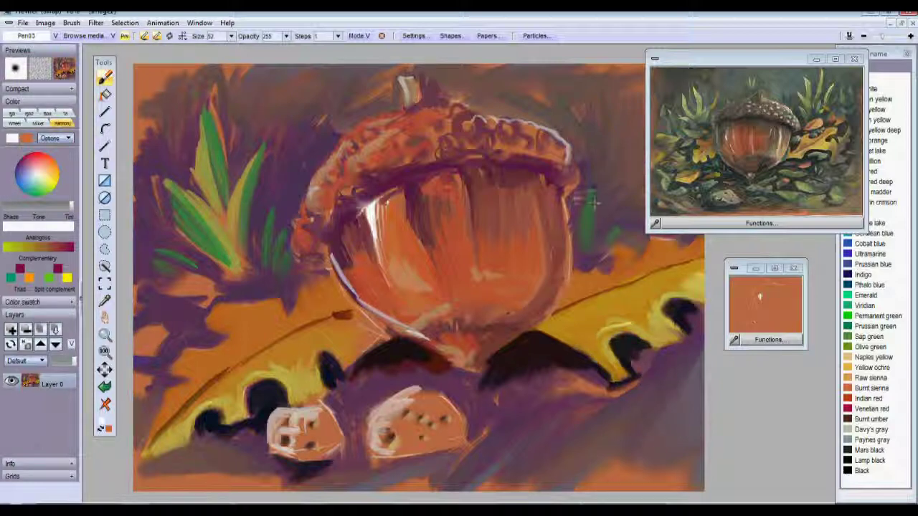
Step: Pick a near-black and deepen the shadow along the underside of the acorn cap
{"action": "left_click_drag", "start_coordinate": [71, 206], "coordinate": [11, 205]}
{"action": "left_click", "coordinate": [38, 174]}
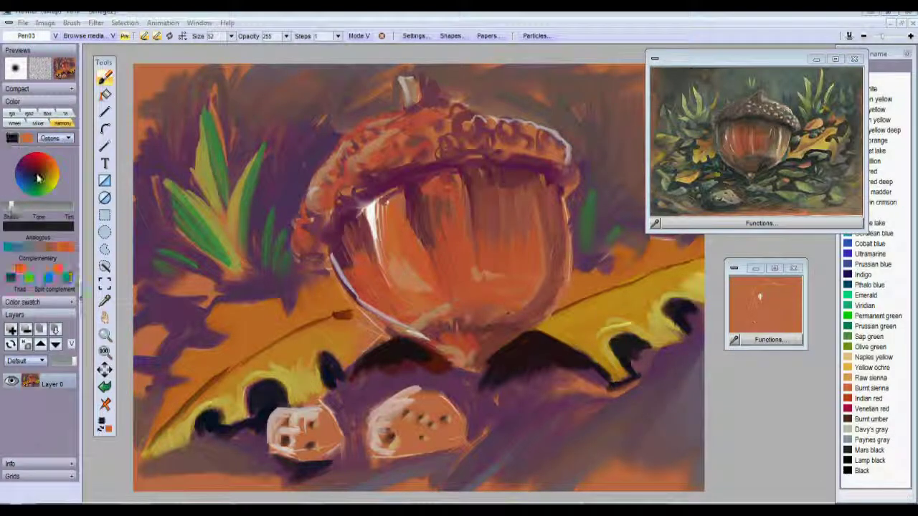
{"action": "mouse_move", "coordinate": [338, 223]}
{"action": "left_mouse_down"}
{"action": "mouse_move", "coordinate": [361, 196]}
{"action": "mouse_move", "coordinate": [399, 178]}
{"action": "mouse_move", "coordinate": [477, 164]}
{"action": "mouse_move", "coordinate": [549, 171]}
{"action": "left_mouse_up"}
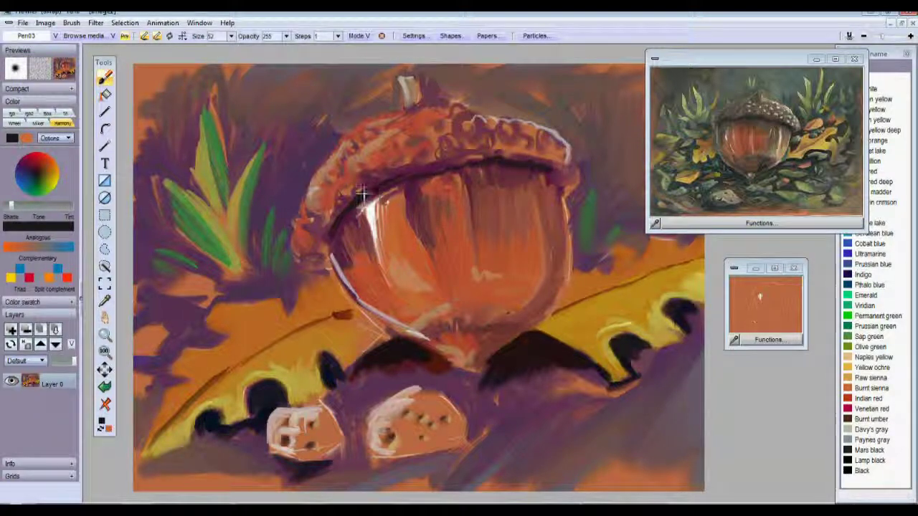
{"action": "left_click_drag", "start_coordinate": [342, 212], "coordinate": [321, 251]}
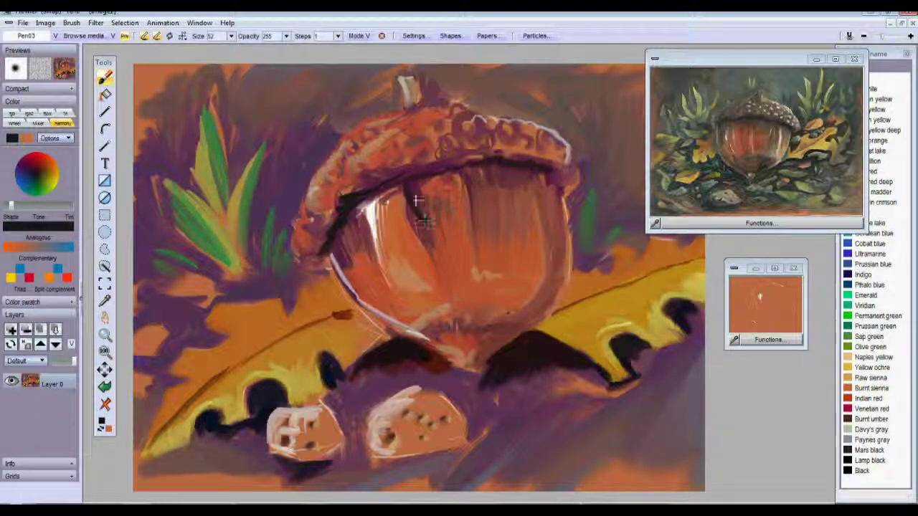